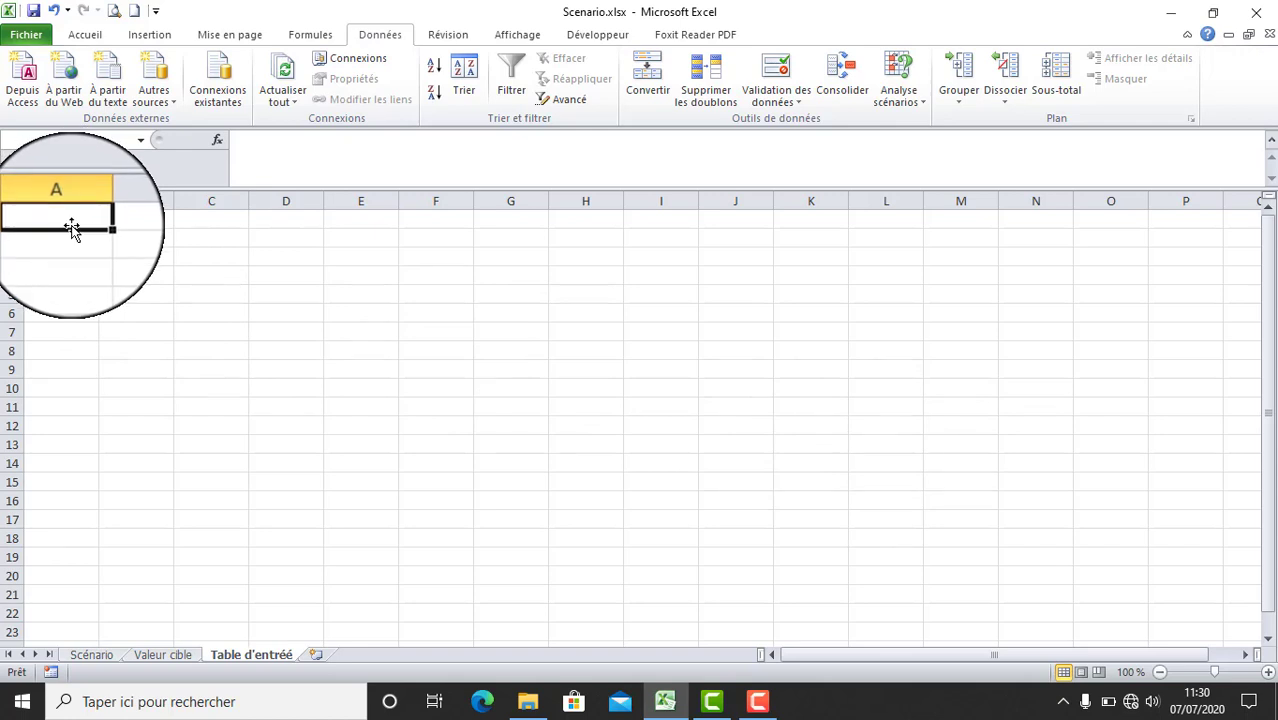
# - Enter the title "Calcul de la TVA" in cell A1
pyautogui.write('Cal')
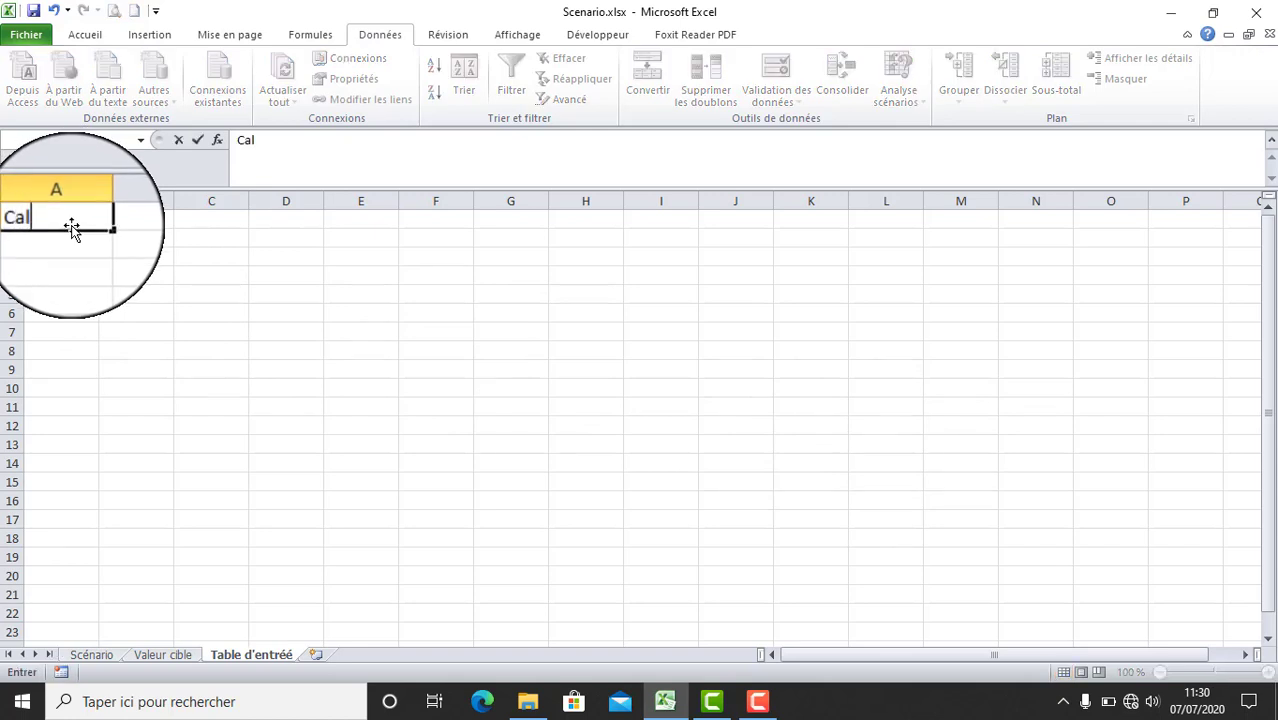
pyautogui.write('cul de la TVA')
pyautogui.click(85, 279)
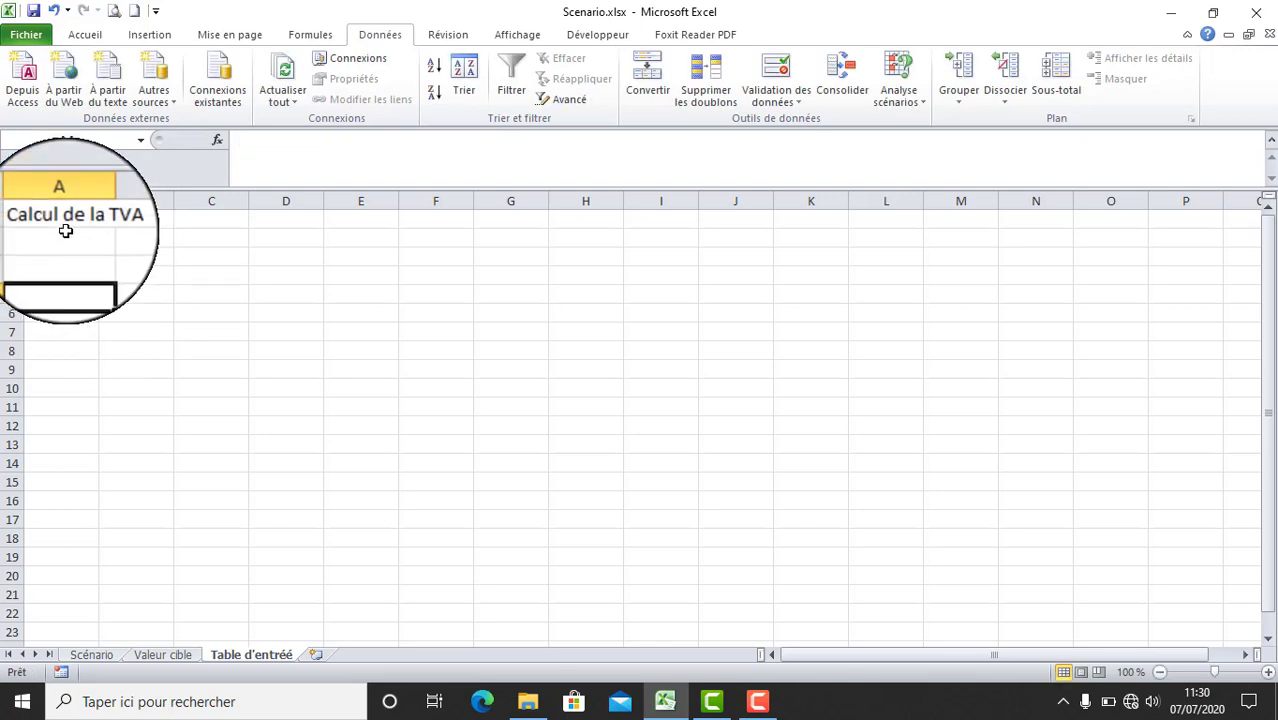
# - Make the title in A1:B1 bold and enlarge its font size to 20
pyautogui.moveTo(84, 219); pyautogui.dragTo(107, 220)
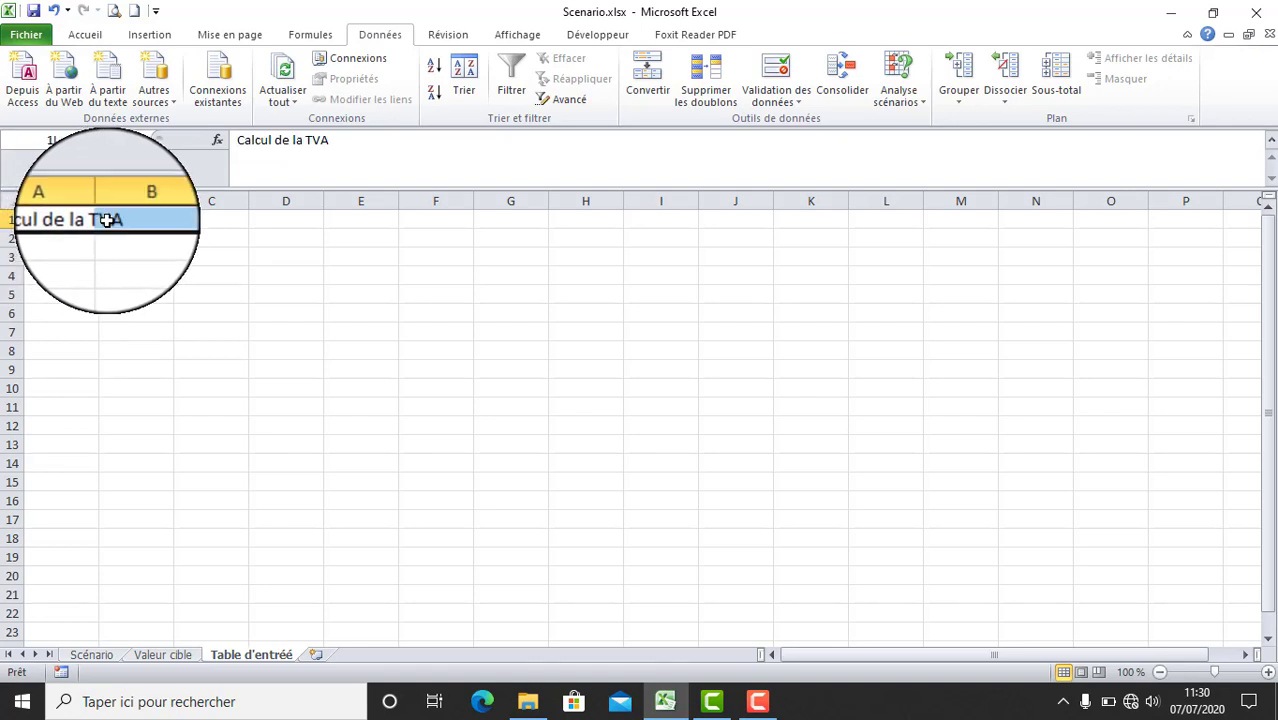
pyautogui.click(85, 34)
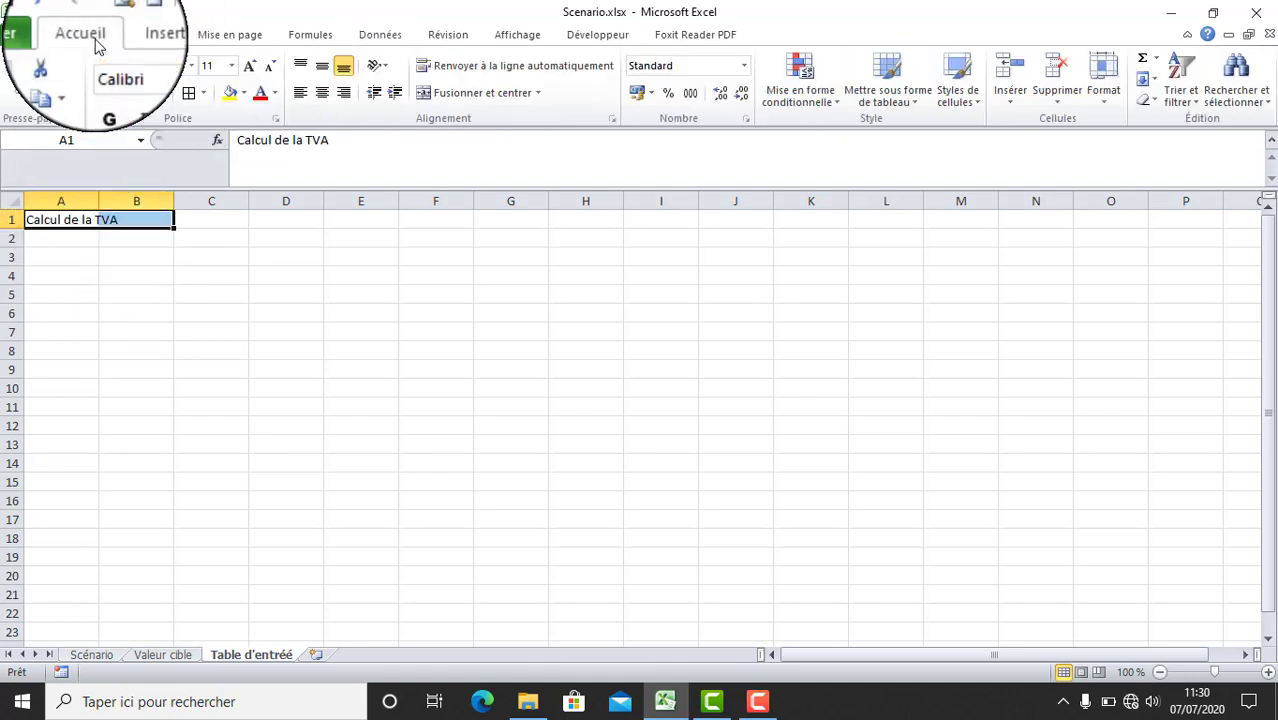
pyautogui.click(104, 95)
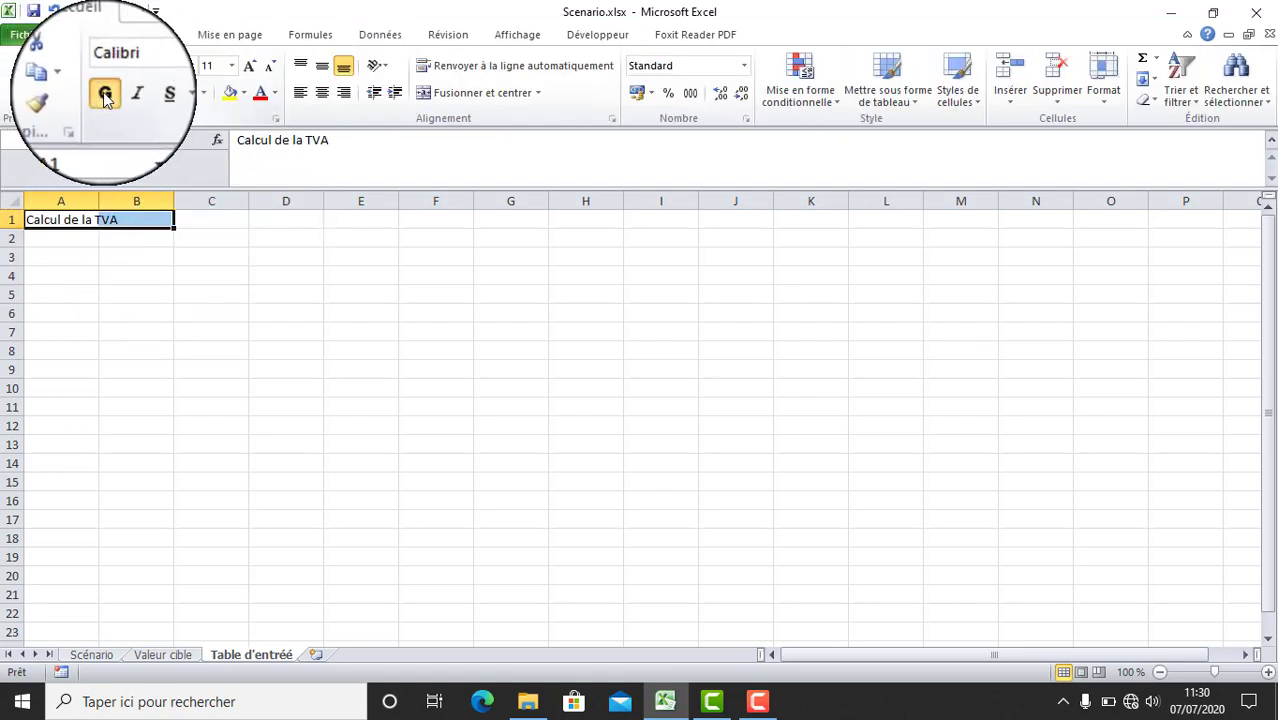
pyautogui.click(250, 68)
pyautogui.click(247, 70)
pyautogui.click(247, 70)
pyautogui.click(247, 70)
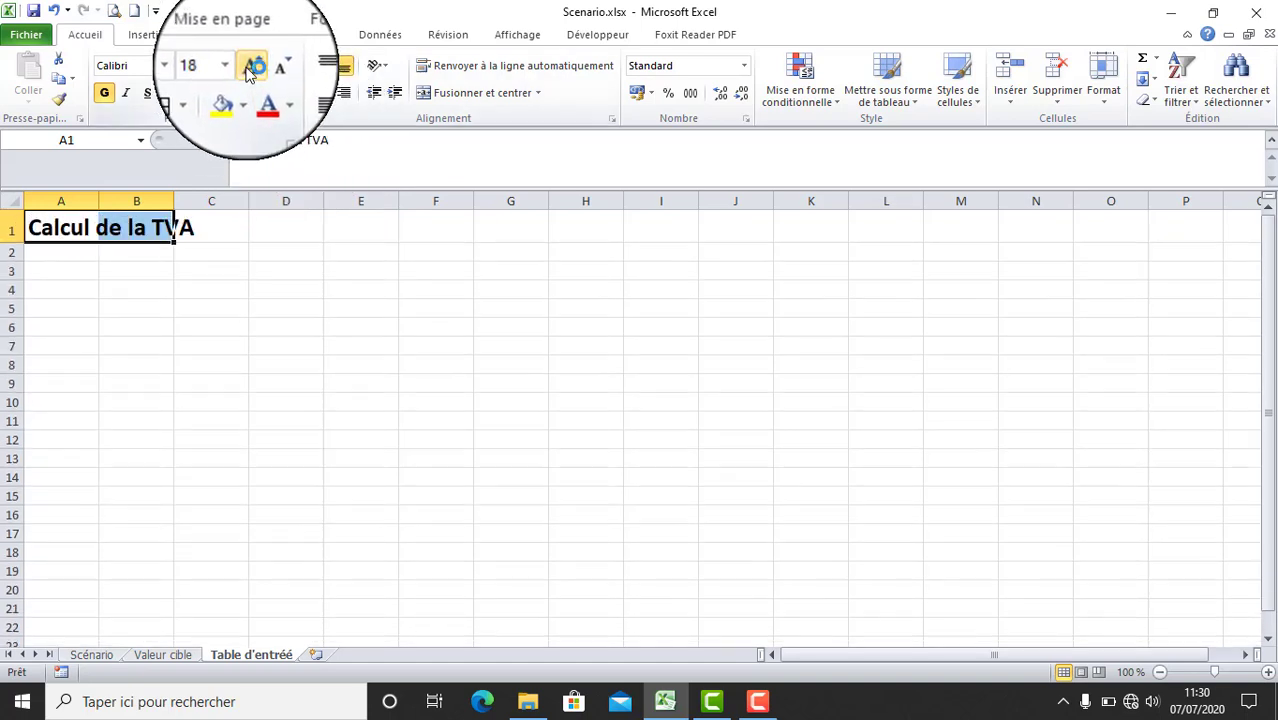
pyautogui.click(162, 313)
# - Apply borders to all cells of the range A3:B7
pyautogui.click(62, 276)
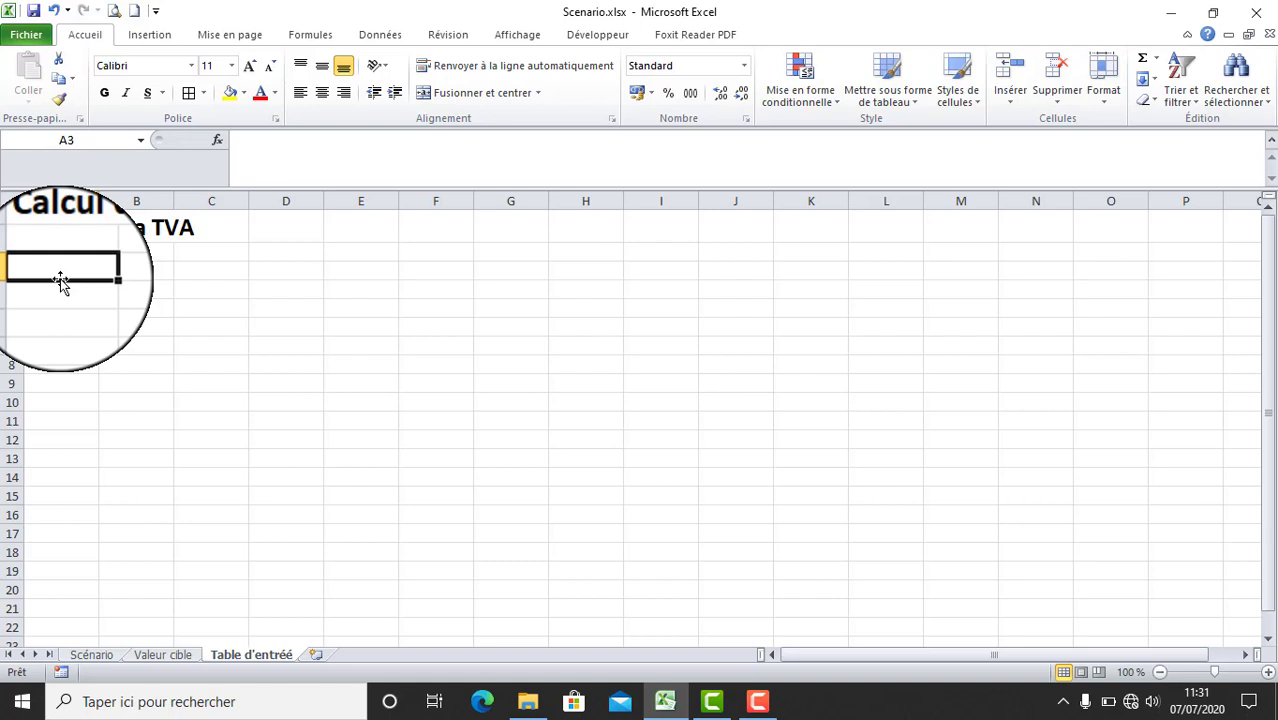
pyautogui.moveTo(60, 278); pyautogui.dragTo(125, 344)
pyautogui.click(188, 92)
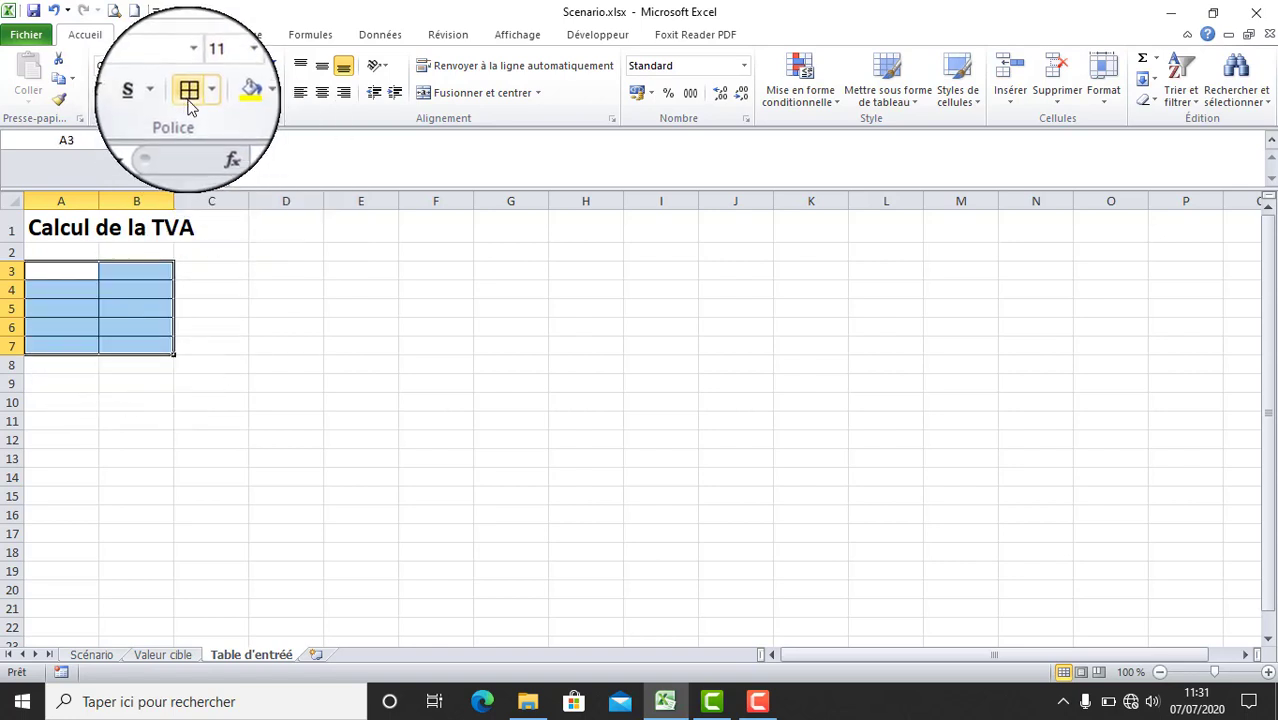
# - Enter the amounts 15000, 20000, 25000 and 30000 in cells A4 to A7
pyautogui.click(76, 292)
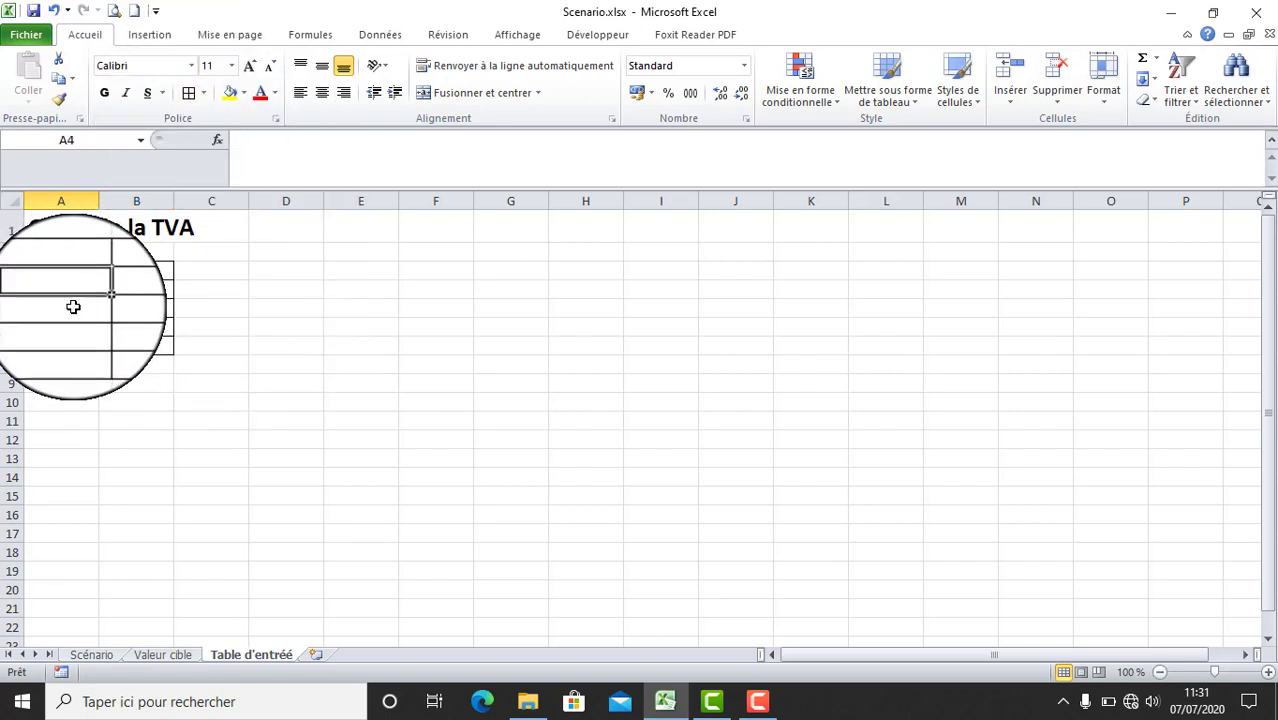
pyautogui.write('15000')
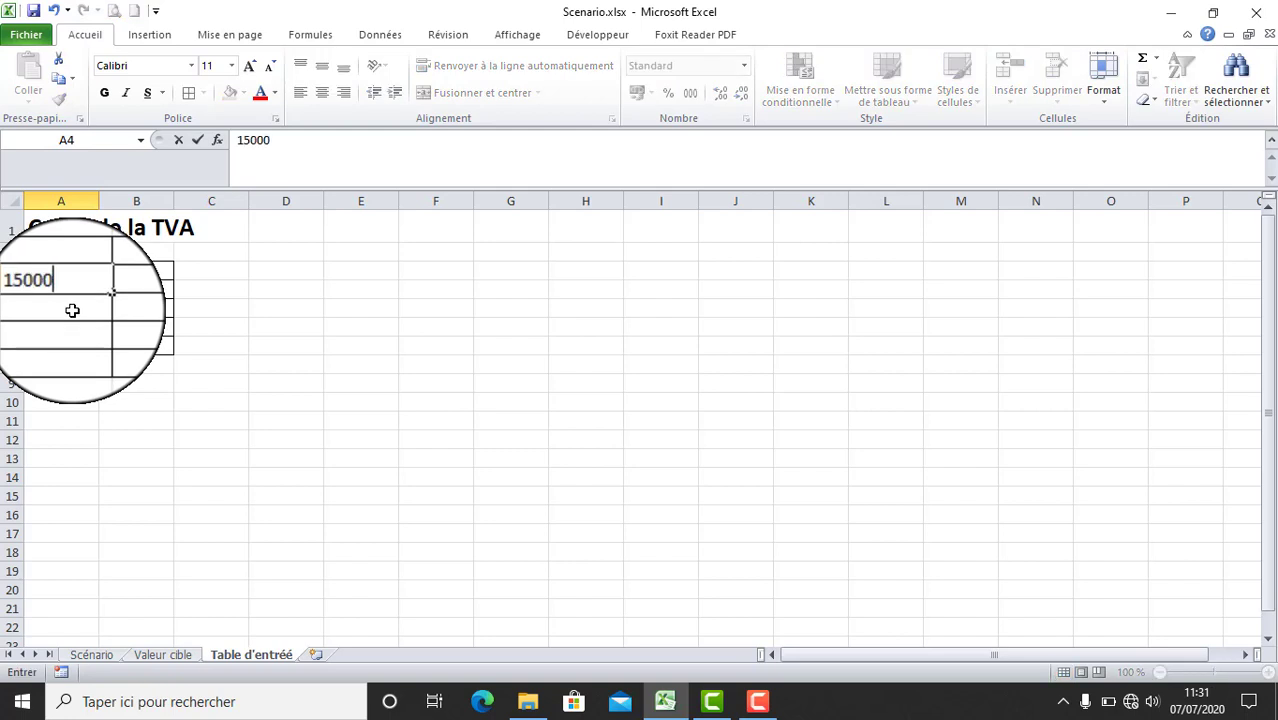
pyautogui.press('Return')
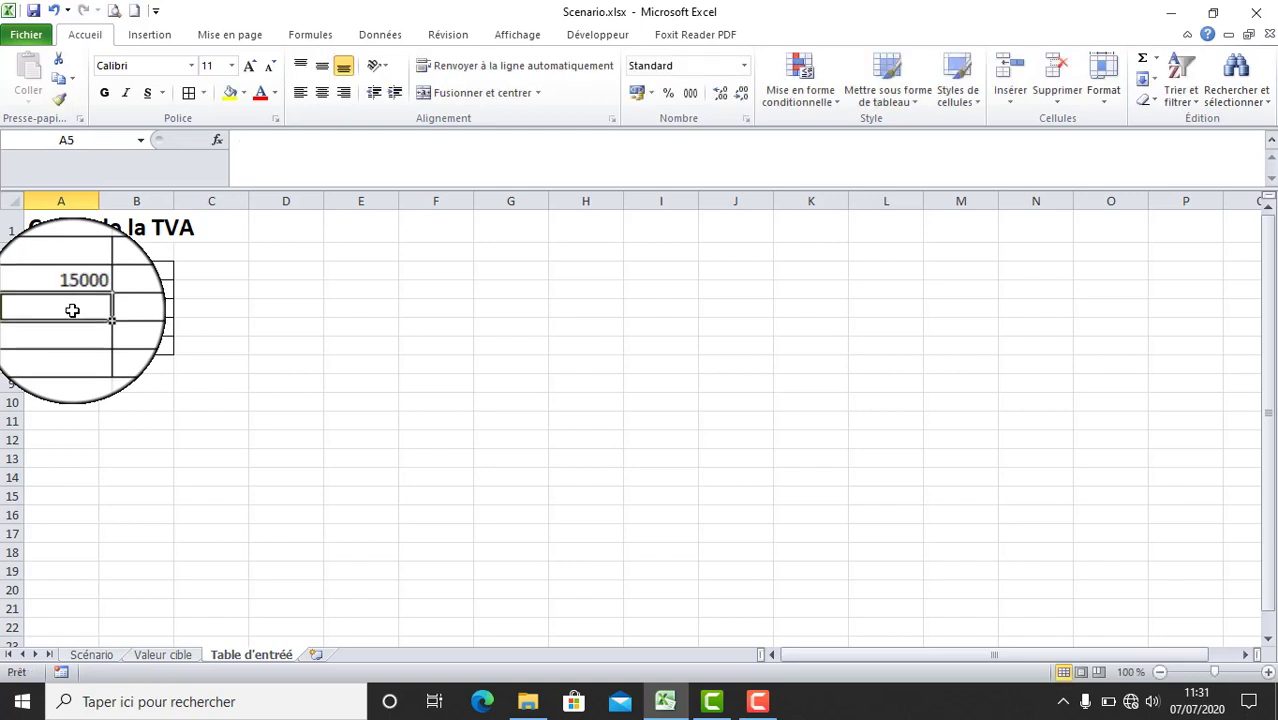
pyautogui.write('20000')
pyautogui.press('Return')
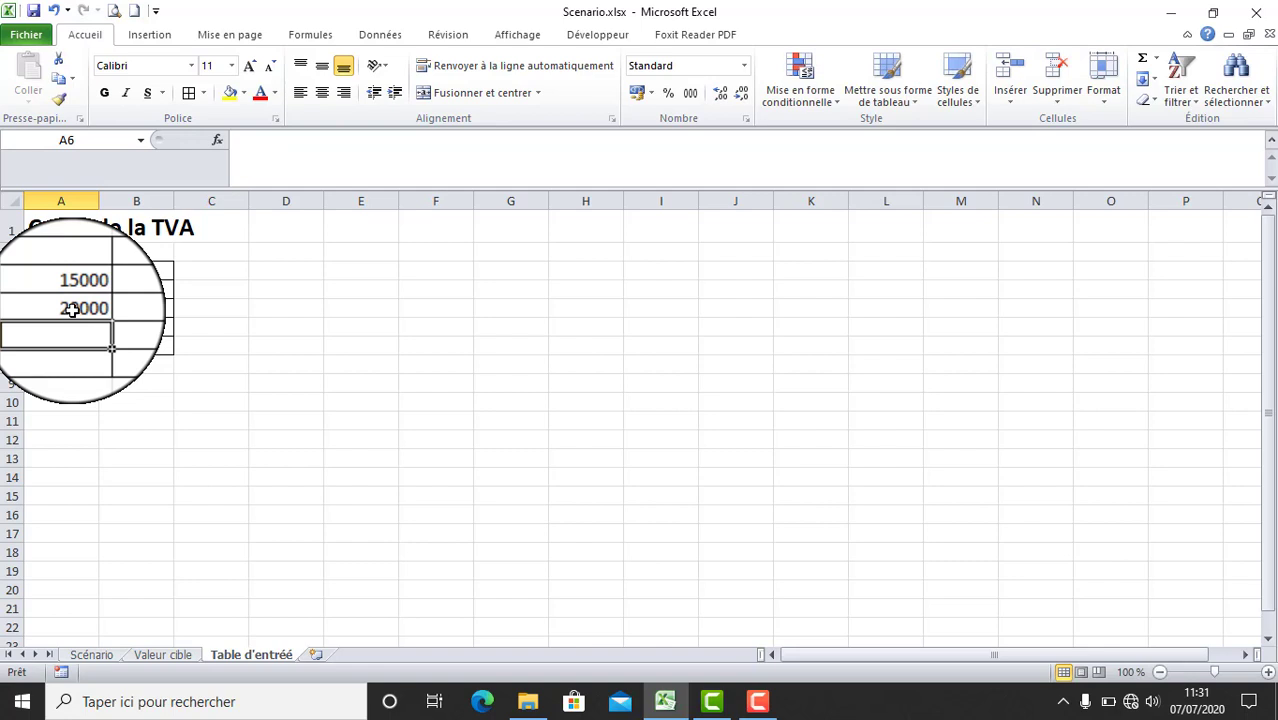
pyautogui.write('25000')
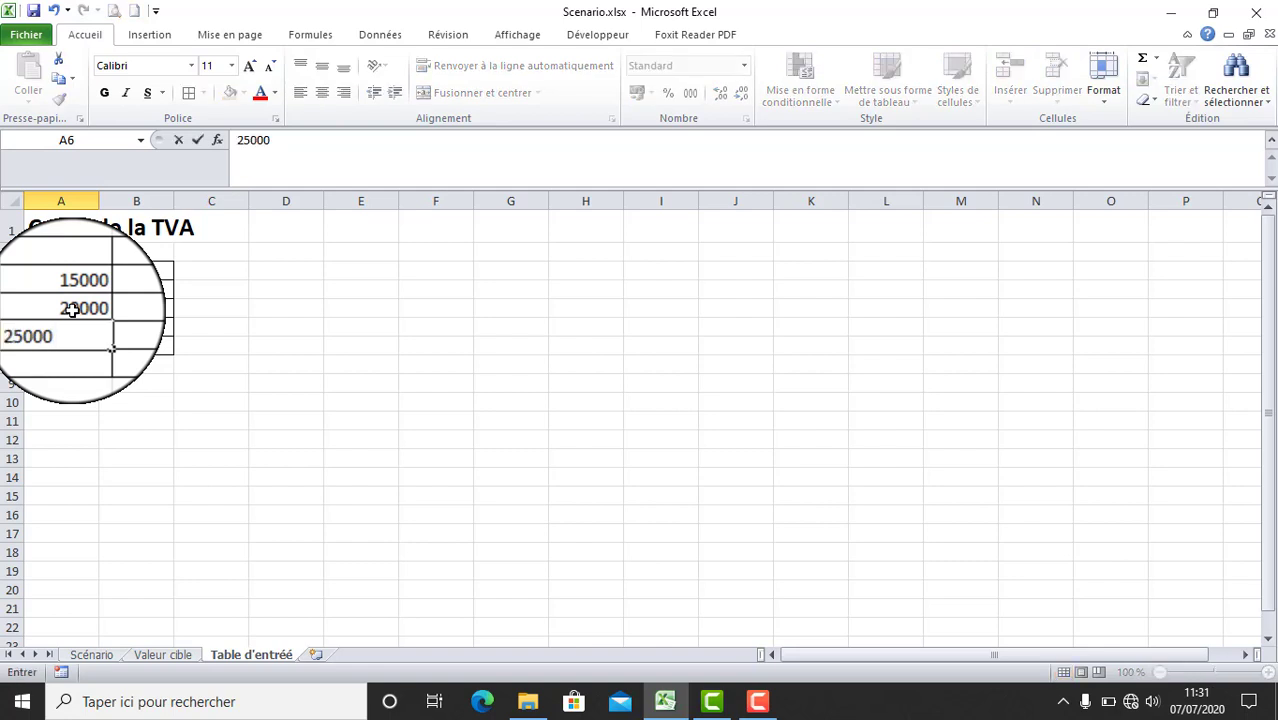
pyautogui.press('Return')
pyautogui.write('30000')
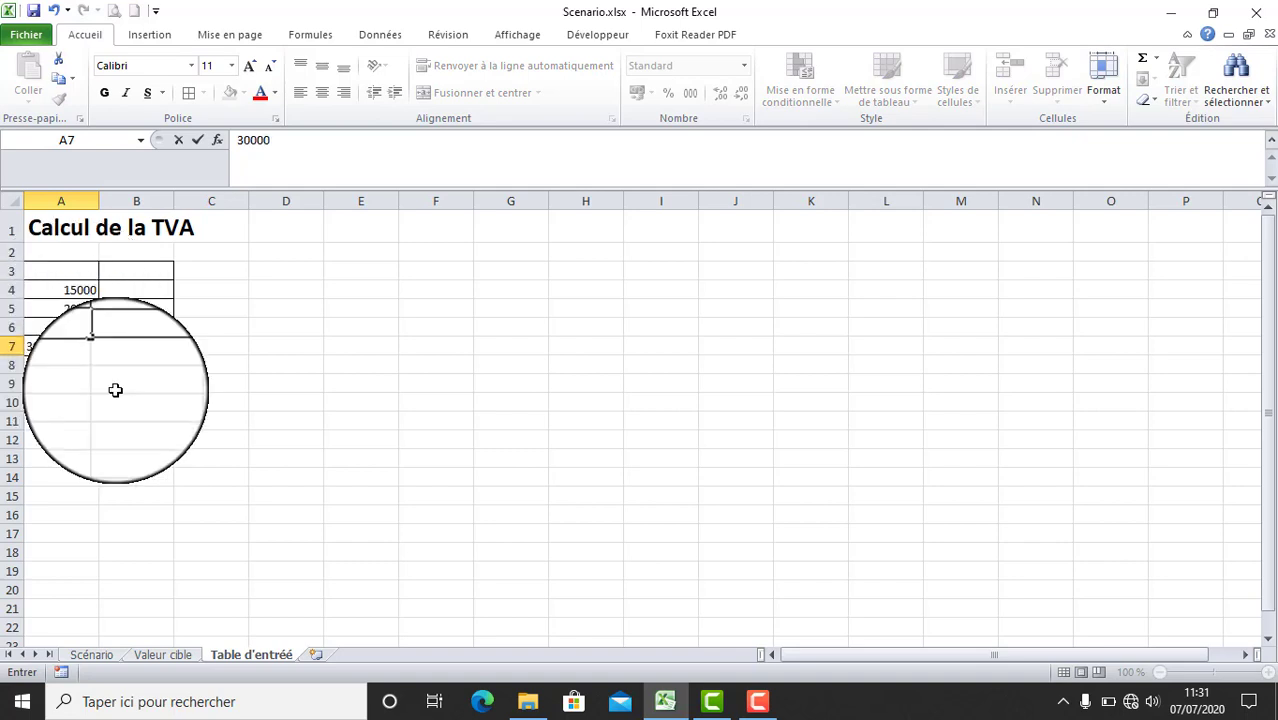
pyautogui.press('Return')
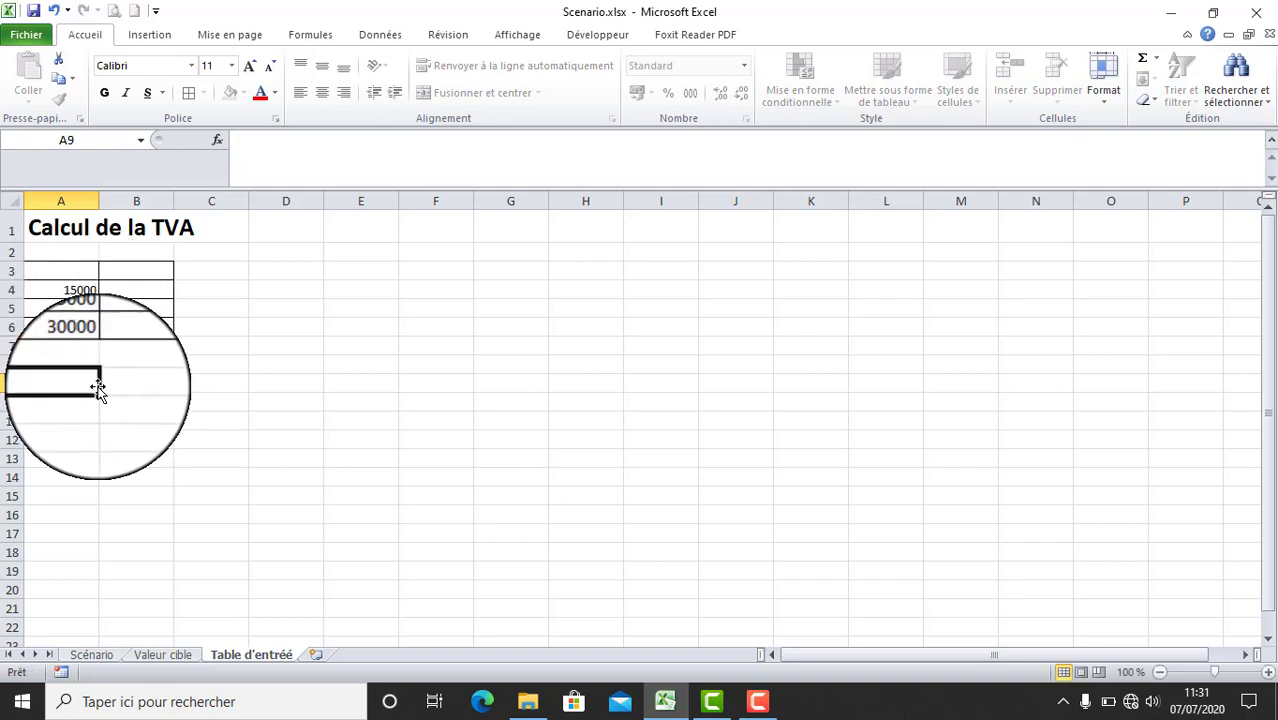
pyautogui.press('Return')
# - Format A3:B7 as numbers with 0 decimals and the thousands separator
pyautogui.moveTo(66, 274); pyautogui.dragTo(140, 344)
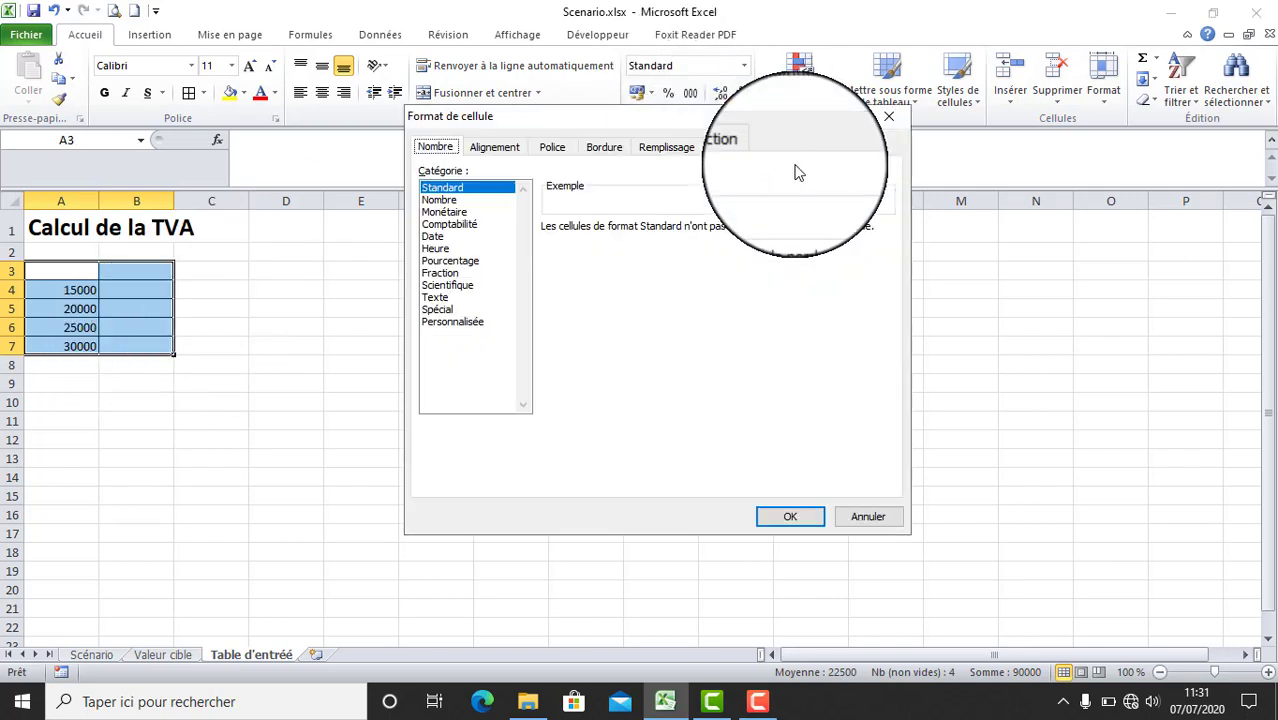
pyautogui.click(440, 199)
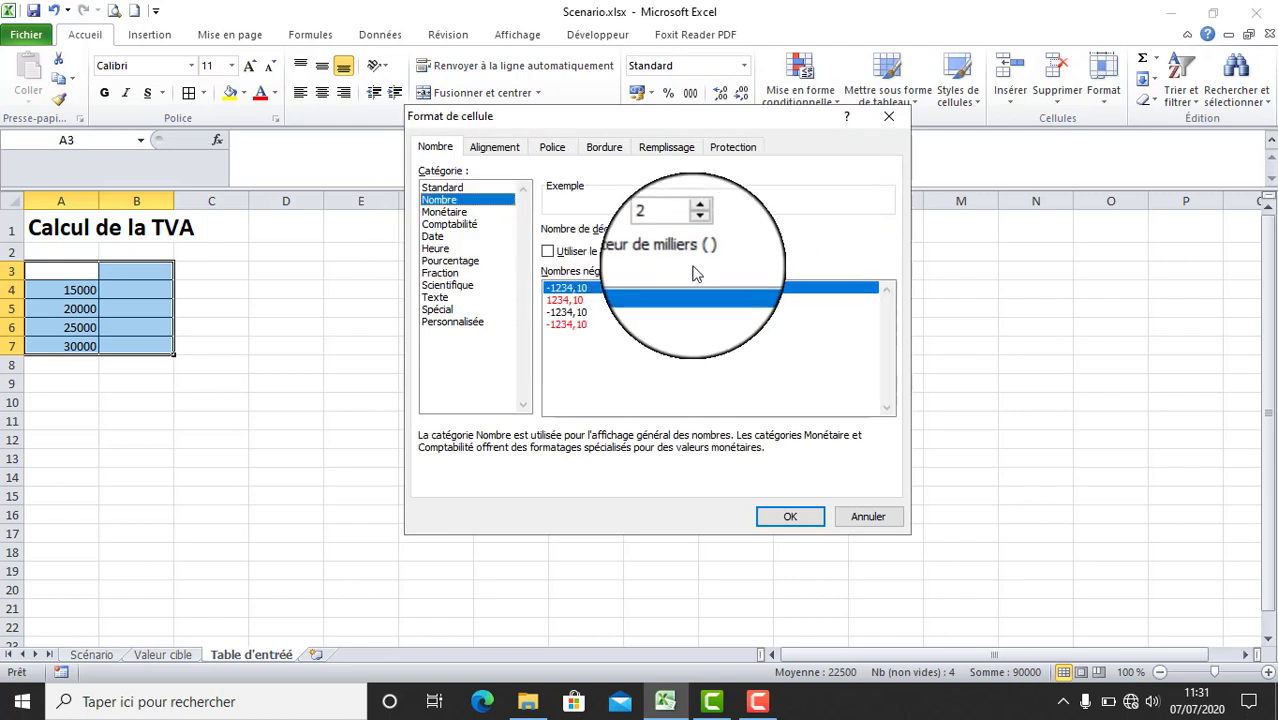
pyautogui.click(790, 516)
pyautogui.click(263, 378)
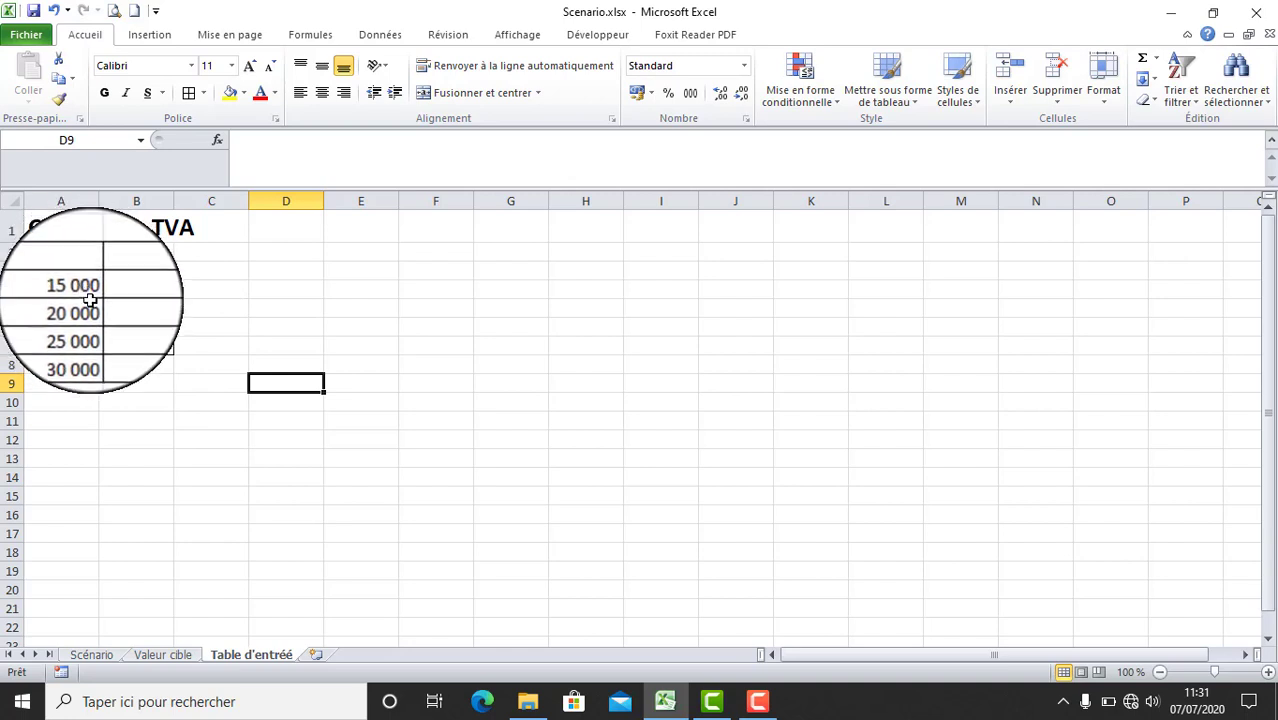
# - Enter the VAT formula =A3*0,1925 in cell B3
pyautogui.moveTo(77, 298); pyautogui.dragTo(66, 348)
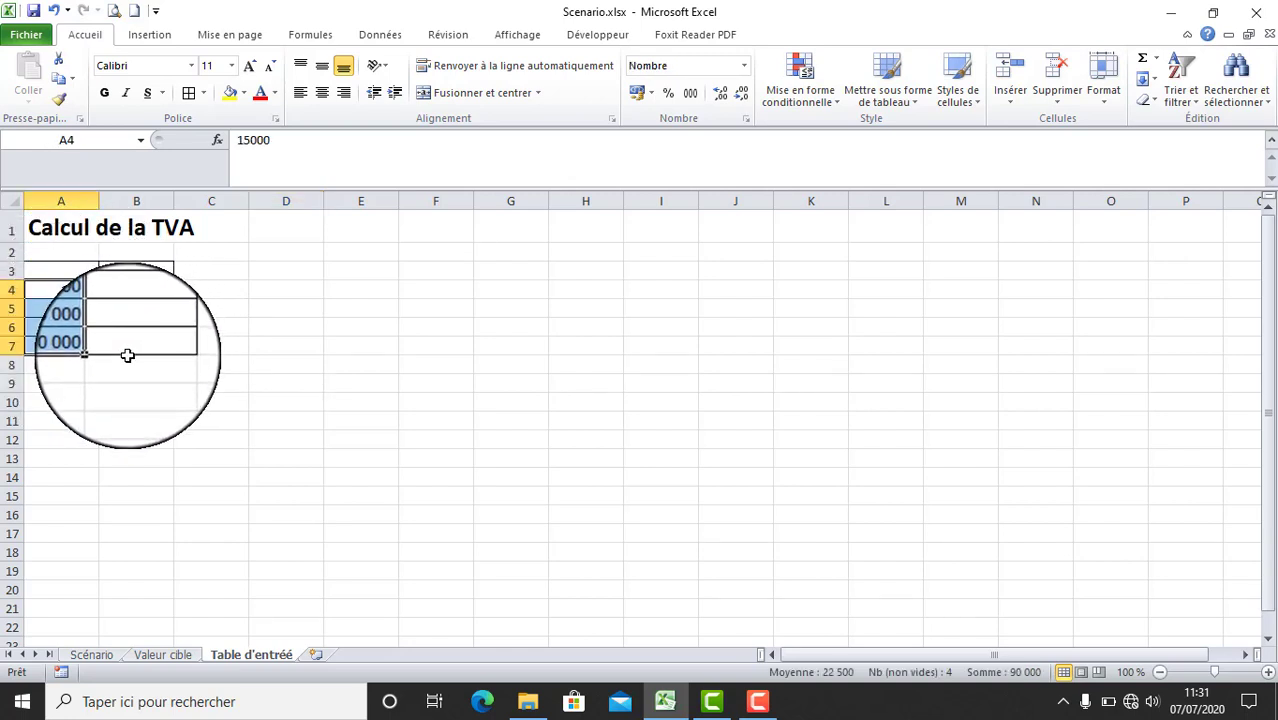
pyautogui.click(142, 273)
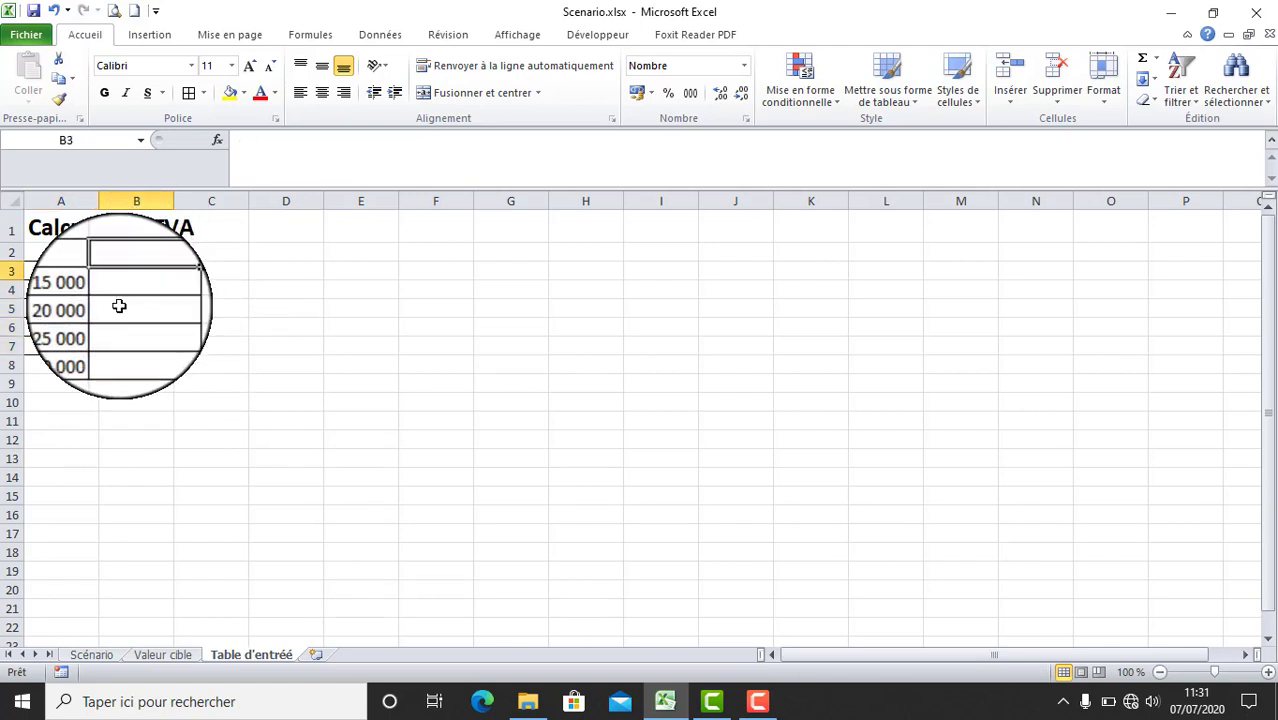
pyautogui.write('=')
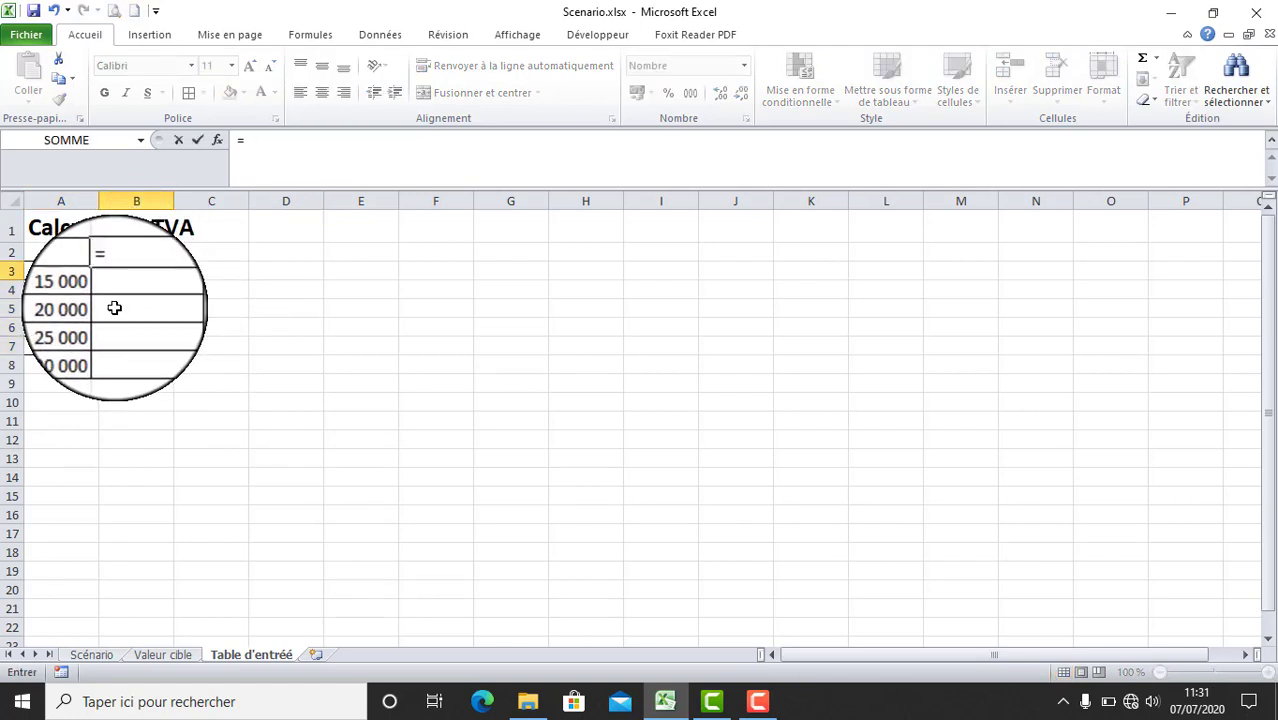
pyautogui.click(65, 273)
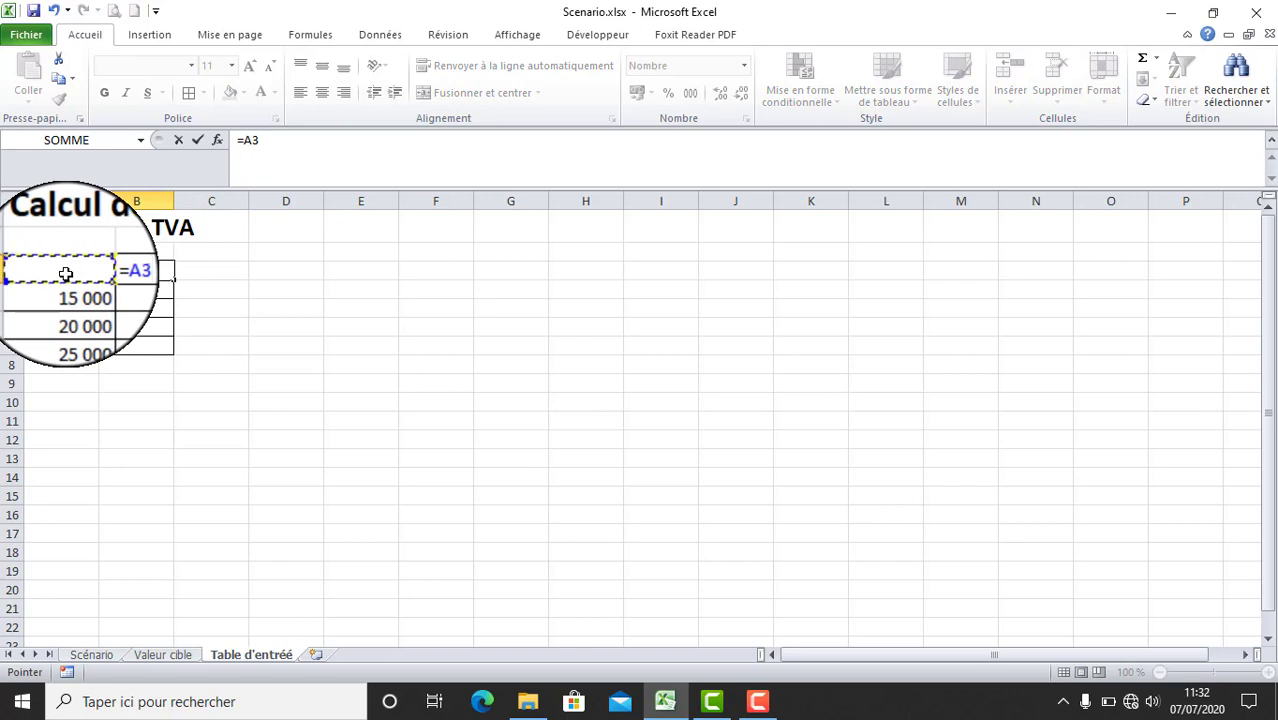
pyautogui.write('*')
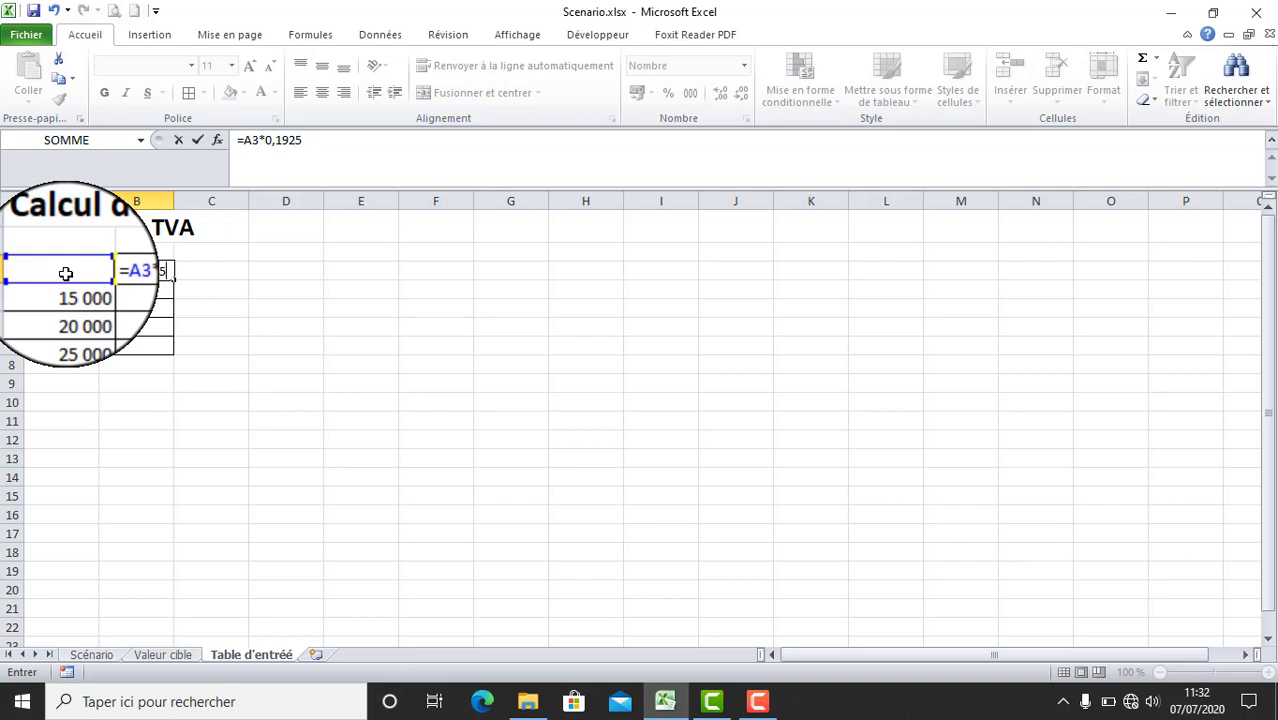
pyautogui.press('Return')
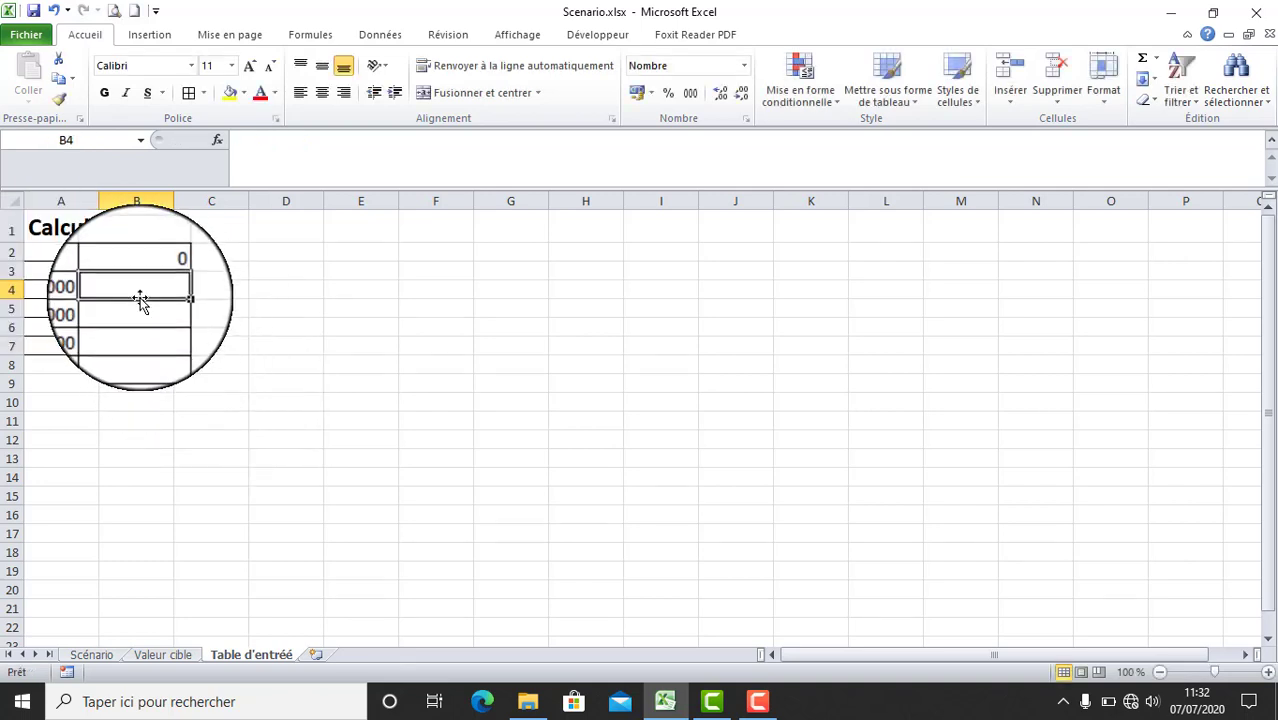
pyautogui.moveTo(137, 296); pyautogui.dragTo(143, 342)
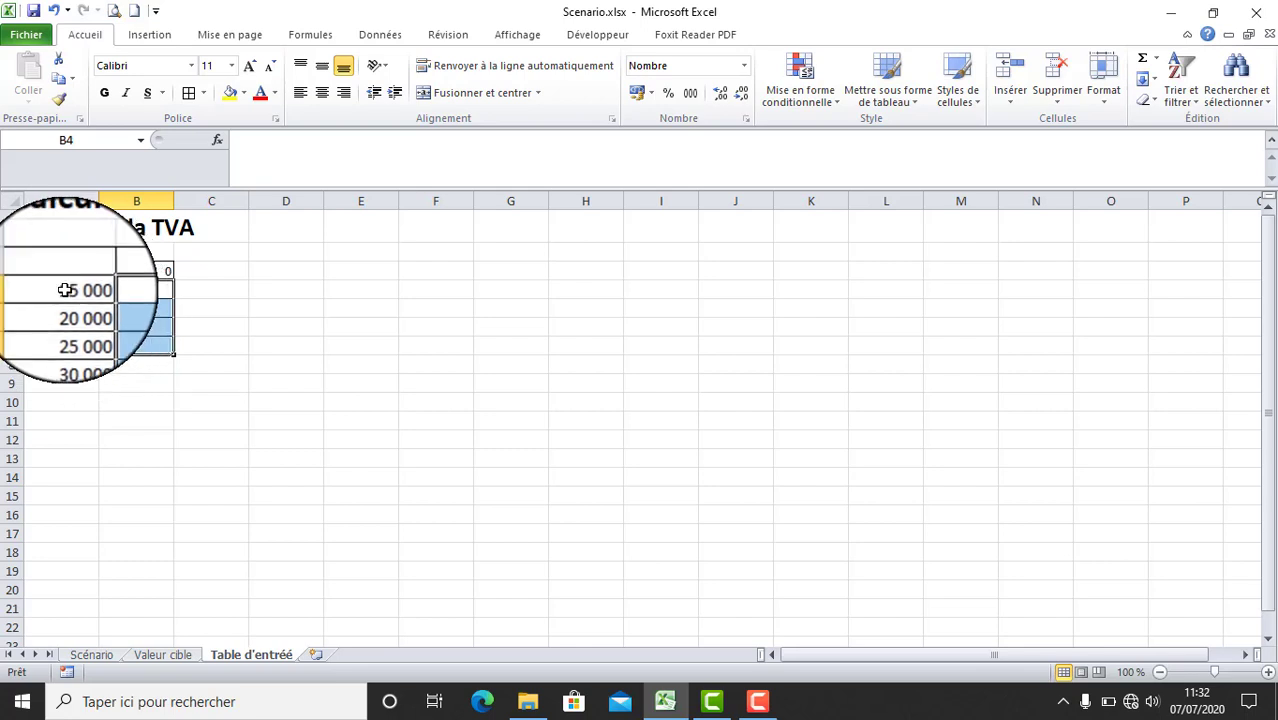
pyautogui.moveTo(62, 290); pyautogui.dragTo(72, 345)
pyautogui.click(268, 325)
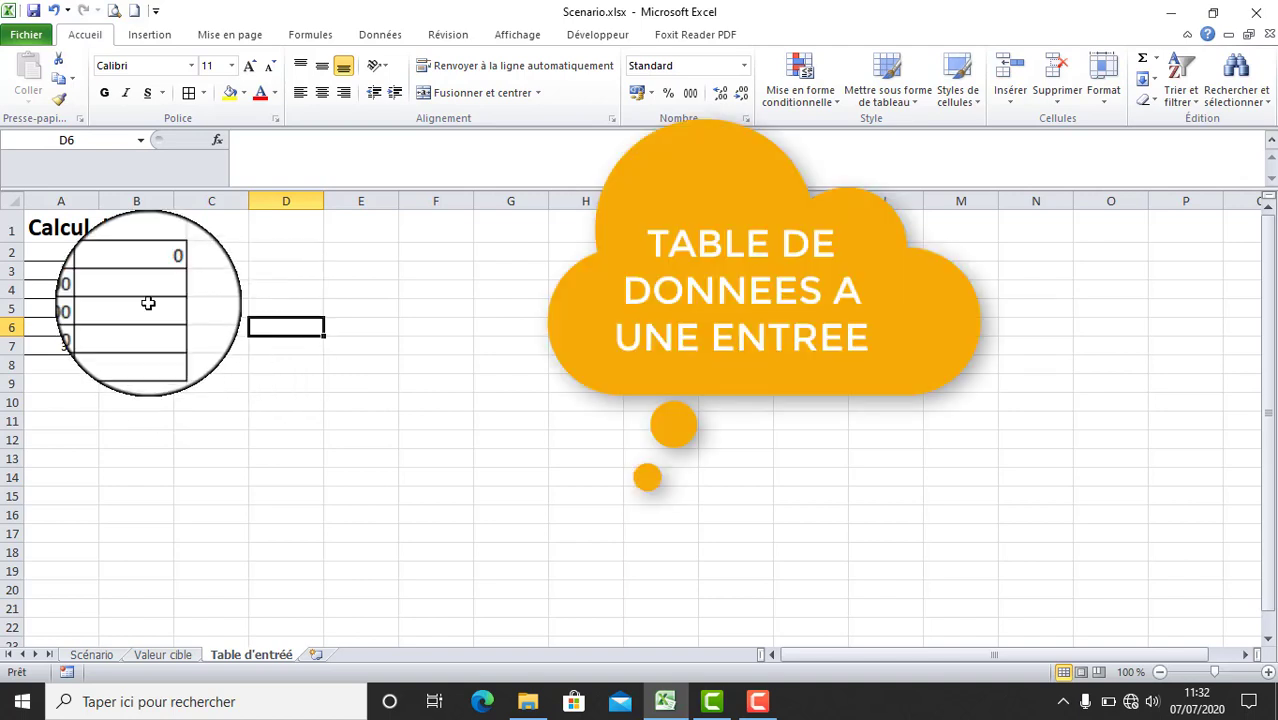
# - Create a one-variable data table on A3:B7 with $A$3 as the column input cell, leaving the row input cell empty
pyautogui.moveTo(53, 268); pyautogui.dragTo(126, 342)
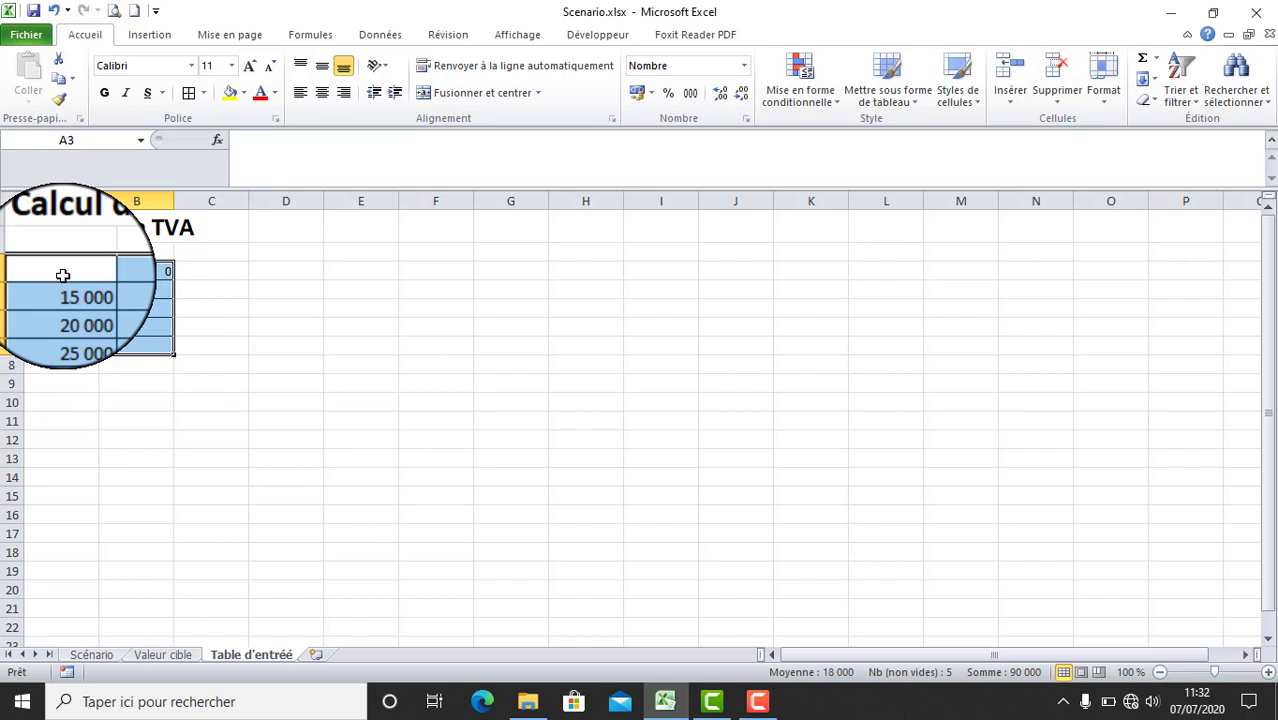
pyautogui.click(386, 36)
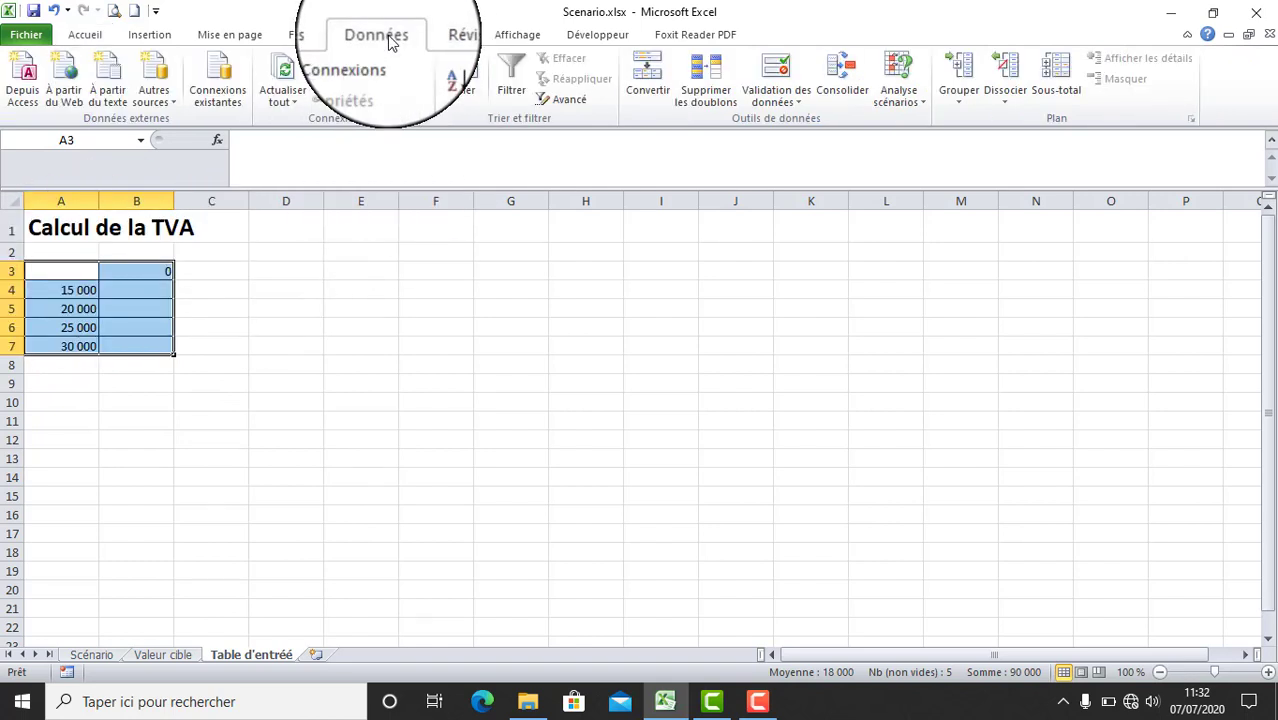
pyautogui.click(920, 104)
pyautogui.click(947, 161)
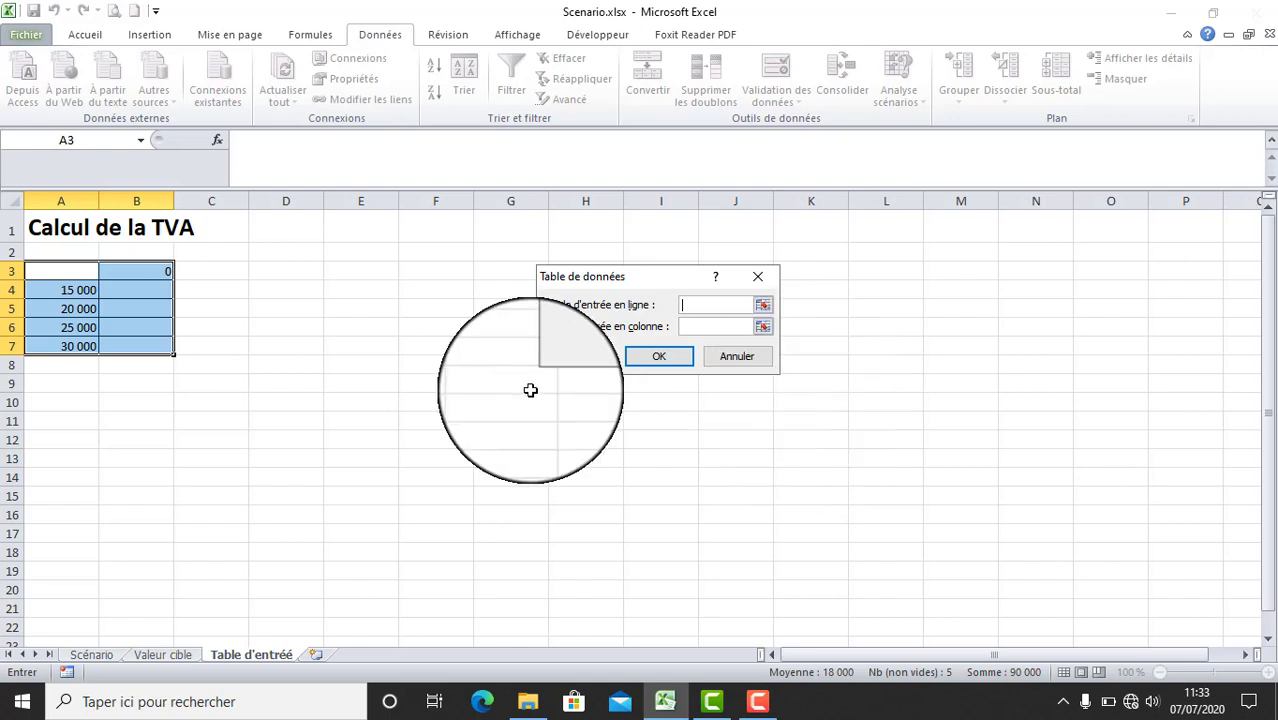
pyautogui.click(703, 326)
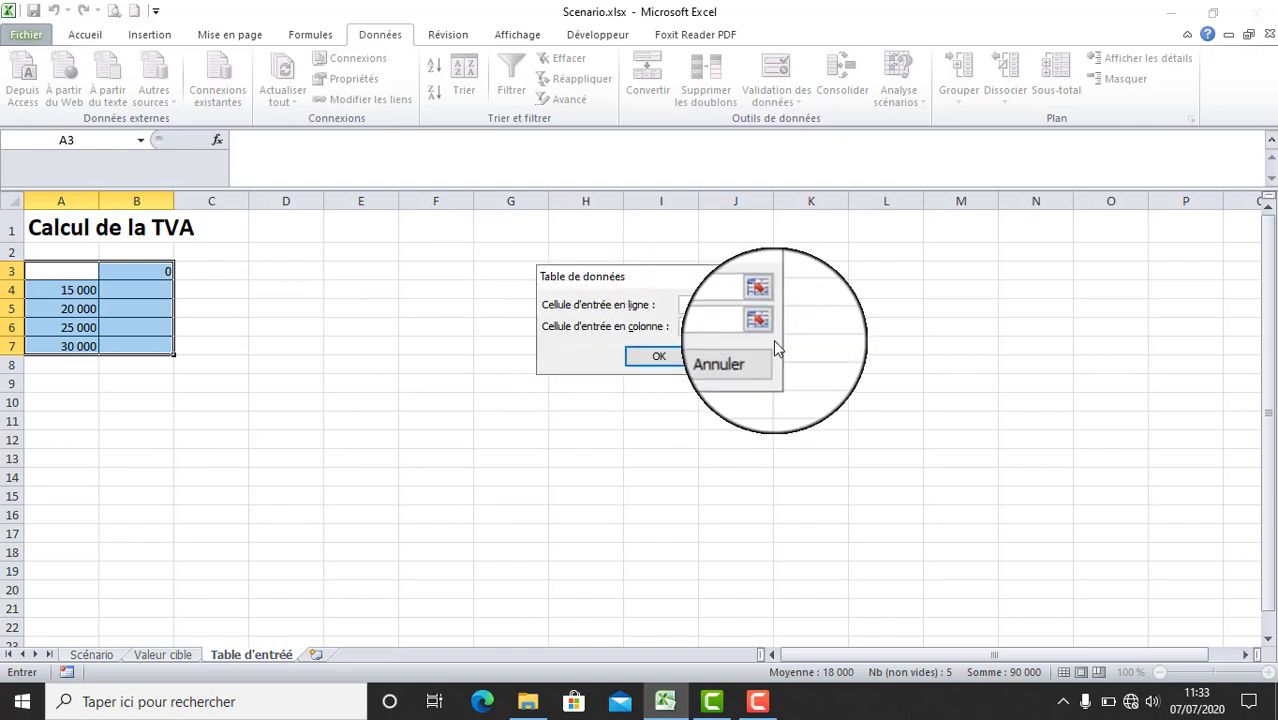
pyautogui.click(757, 319)
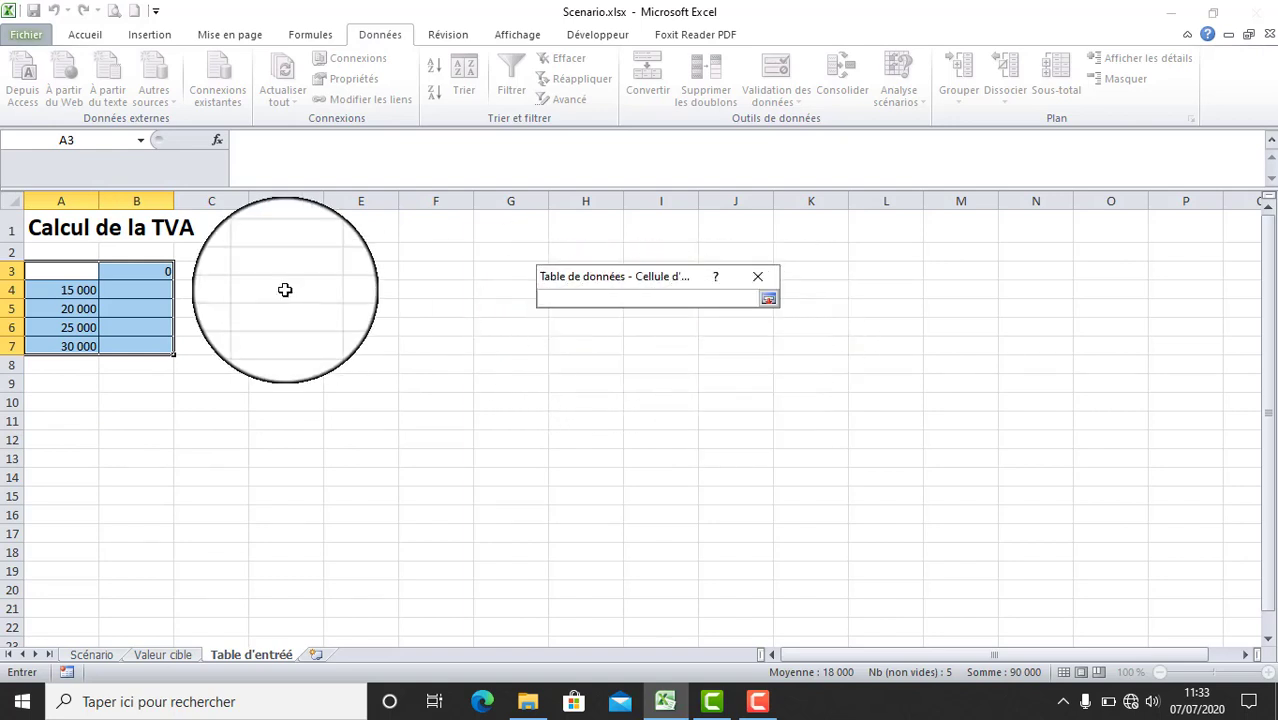
pyautogui.click(55, 272)
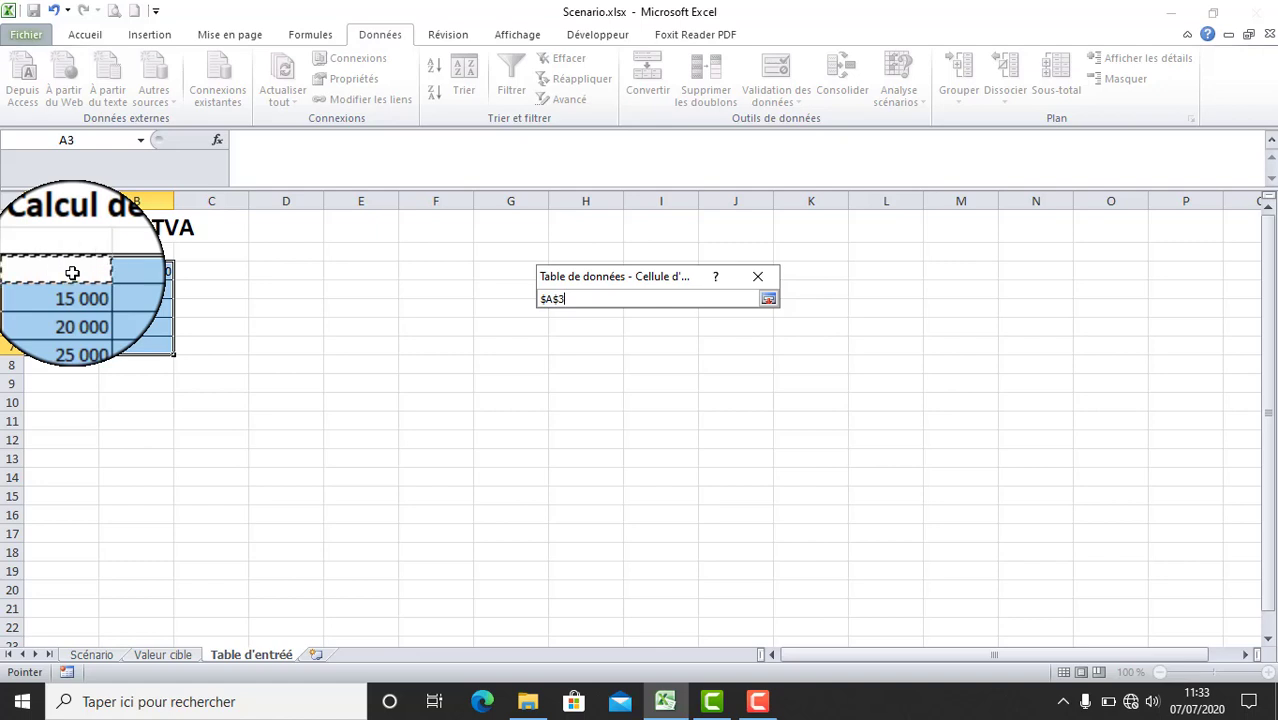
pyautogui.click(768, 298)
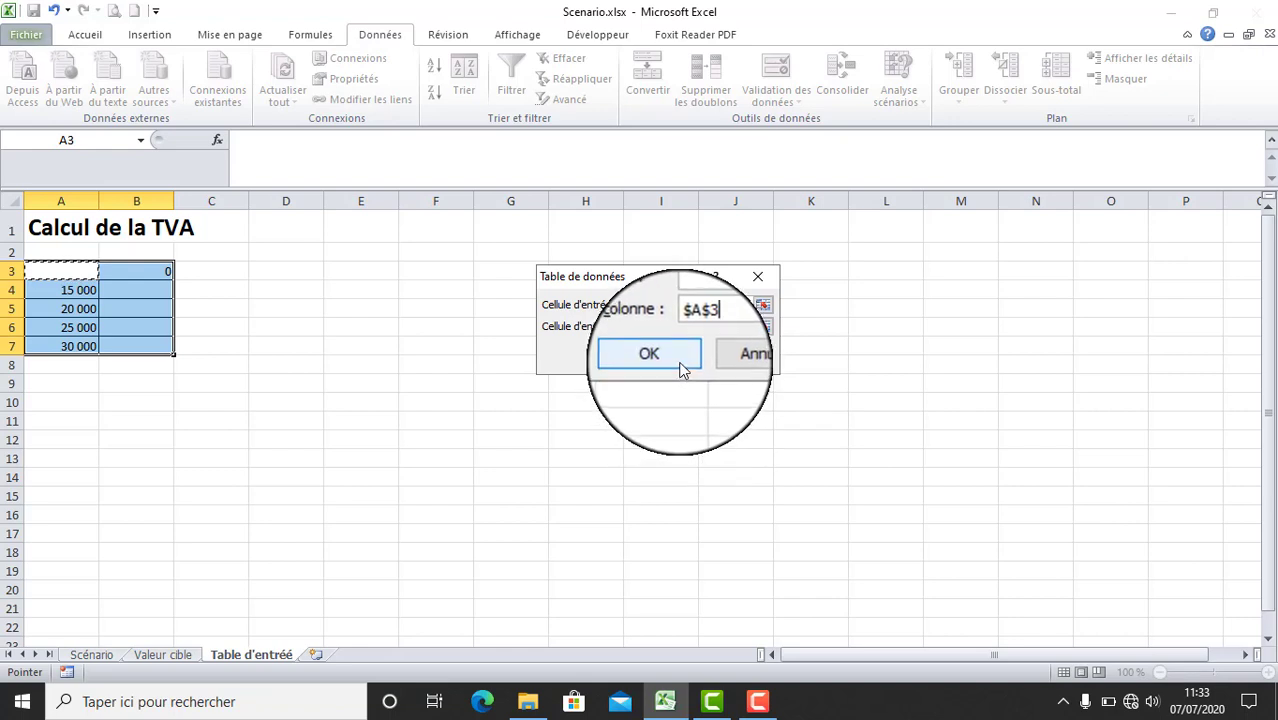
pyautogui.click(682, 369)
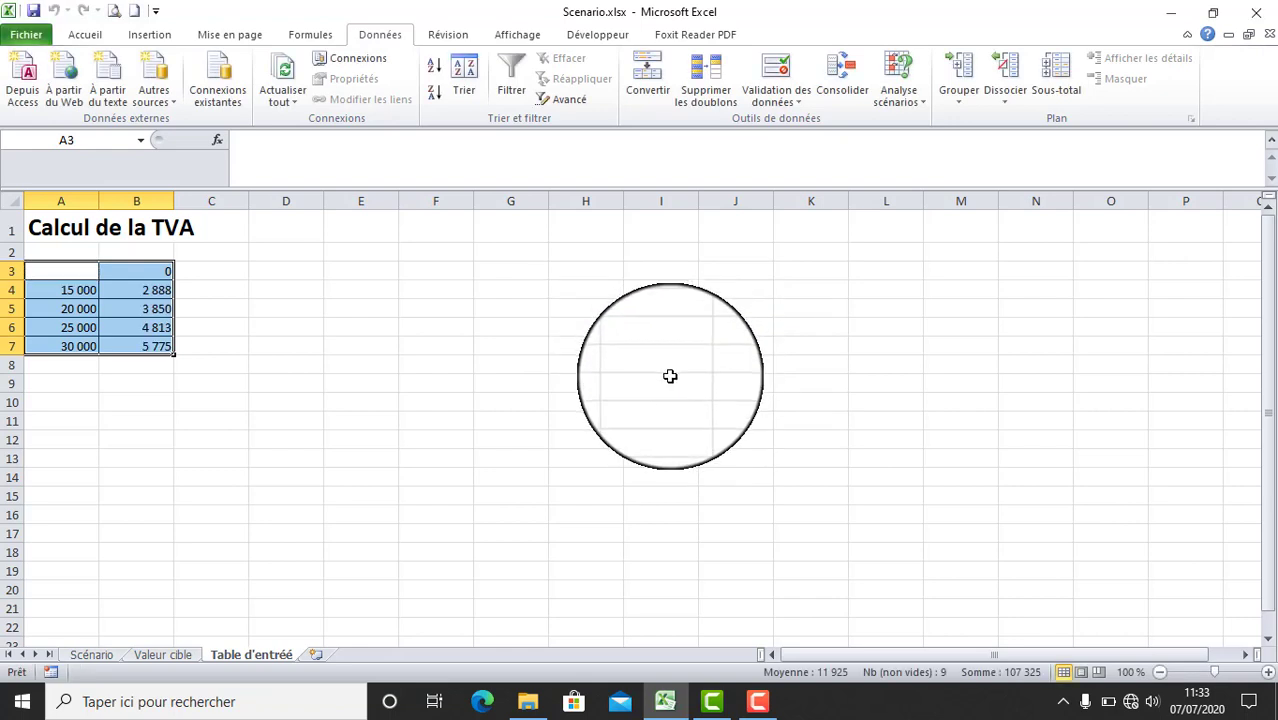
pyautogui.click(148, 290)
pyautogui.moveTo(150, 300); pyautogui.dragTo(150, 338)
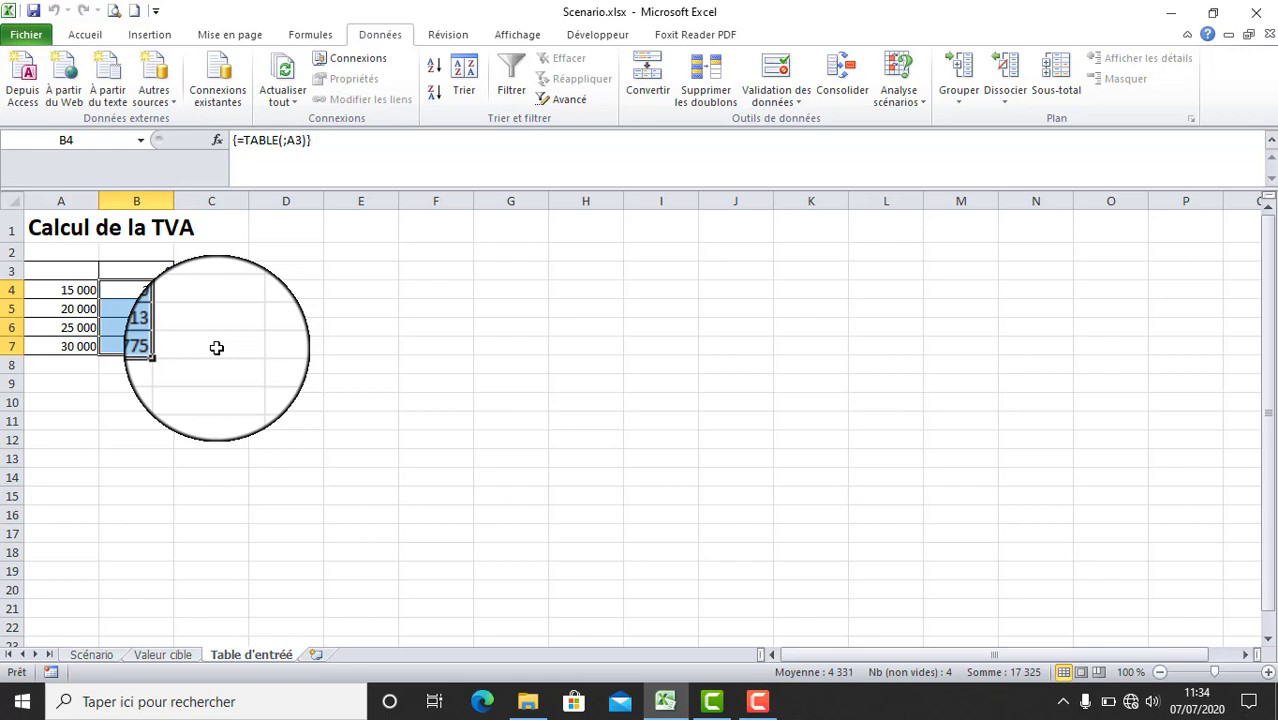
# - Review the amounts in cells A4 to A7 of the VAT data table one by one
pyautogui.click(285, 325)
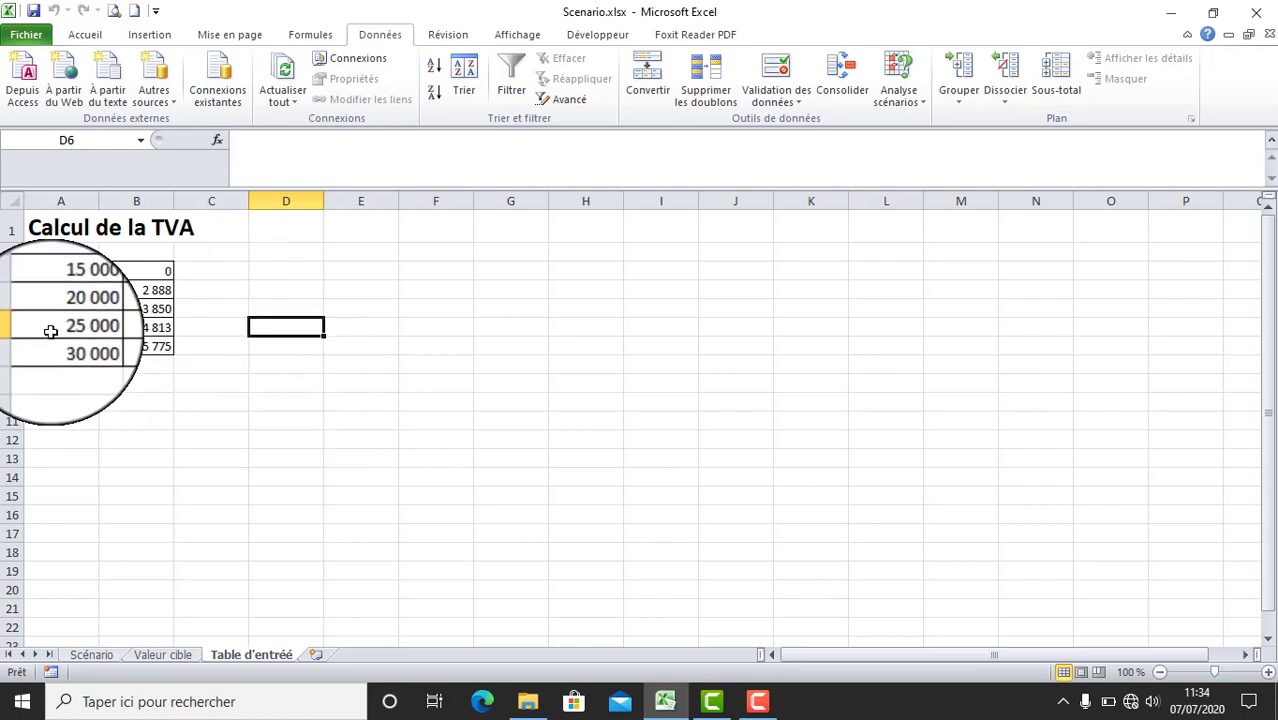
pyautogui.click(79, 290)
pyautogui.click(85, 302)
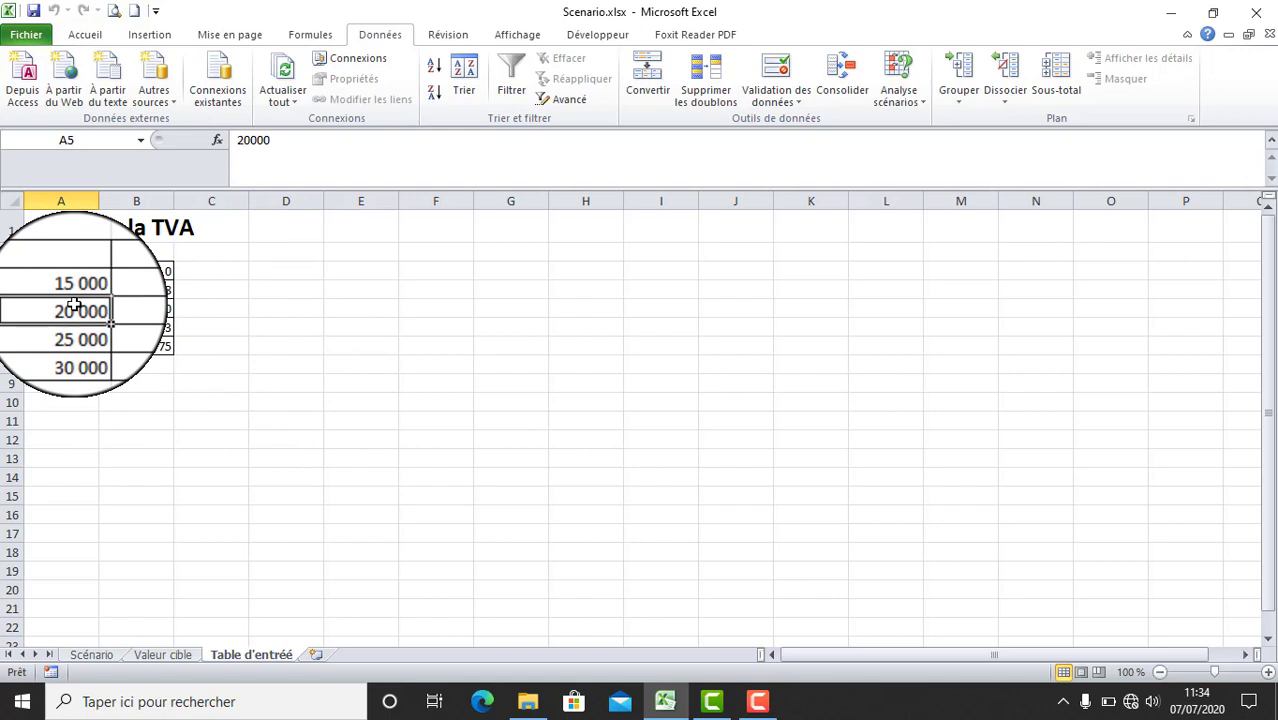
pyautogui.click(80, 290)
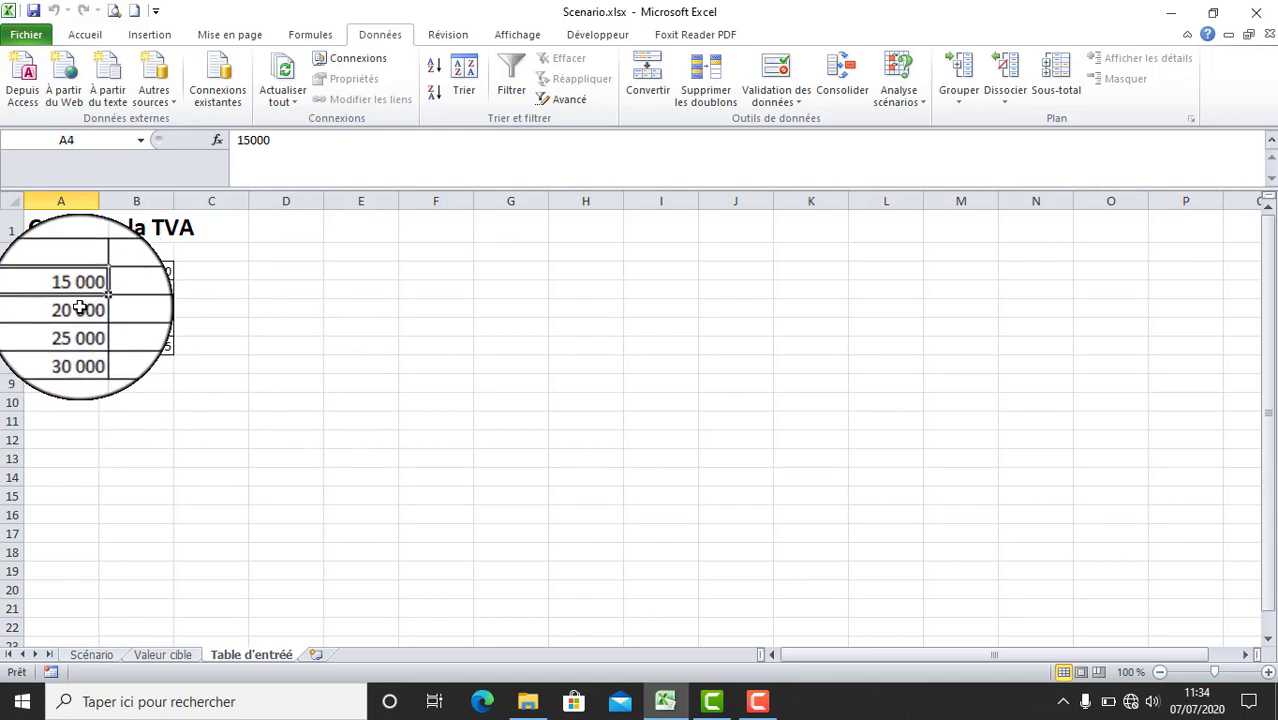
pyautogui.click(84, 309)
pyautogui.click(82, 327)
pyautogui.click(80, 346)
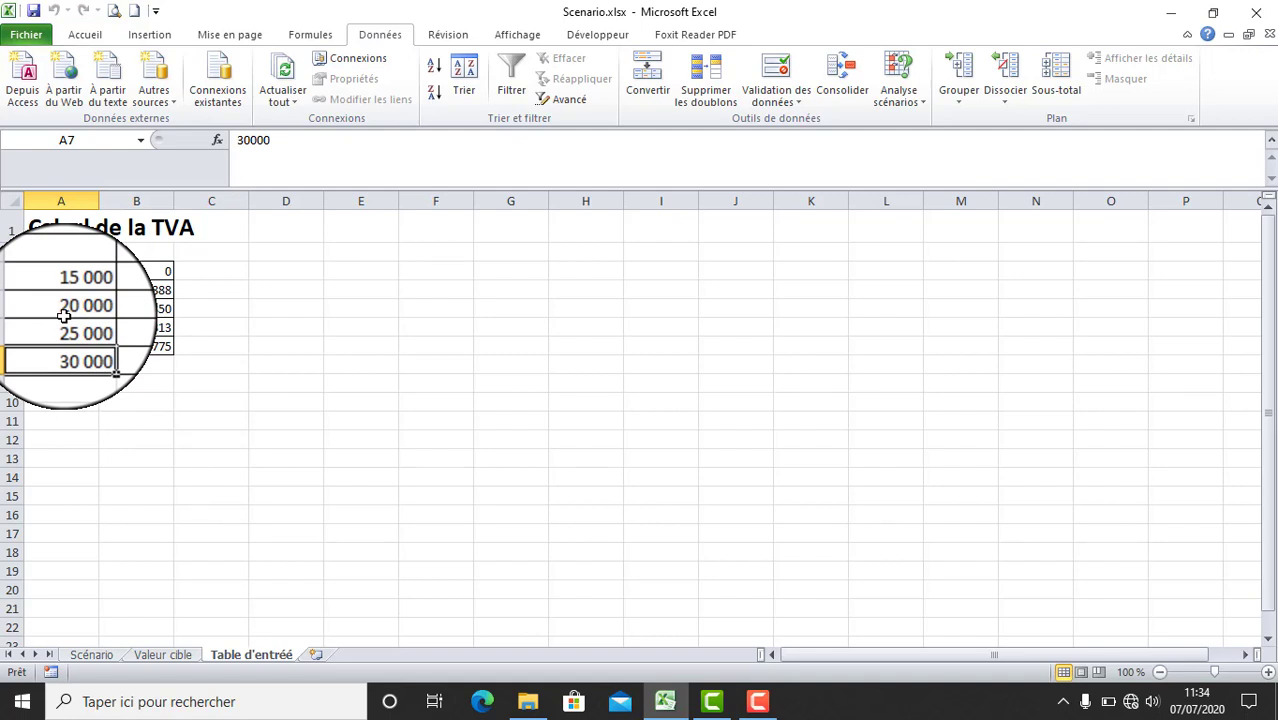
pyautogui.click(360, 346)
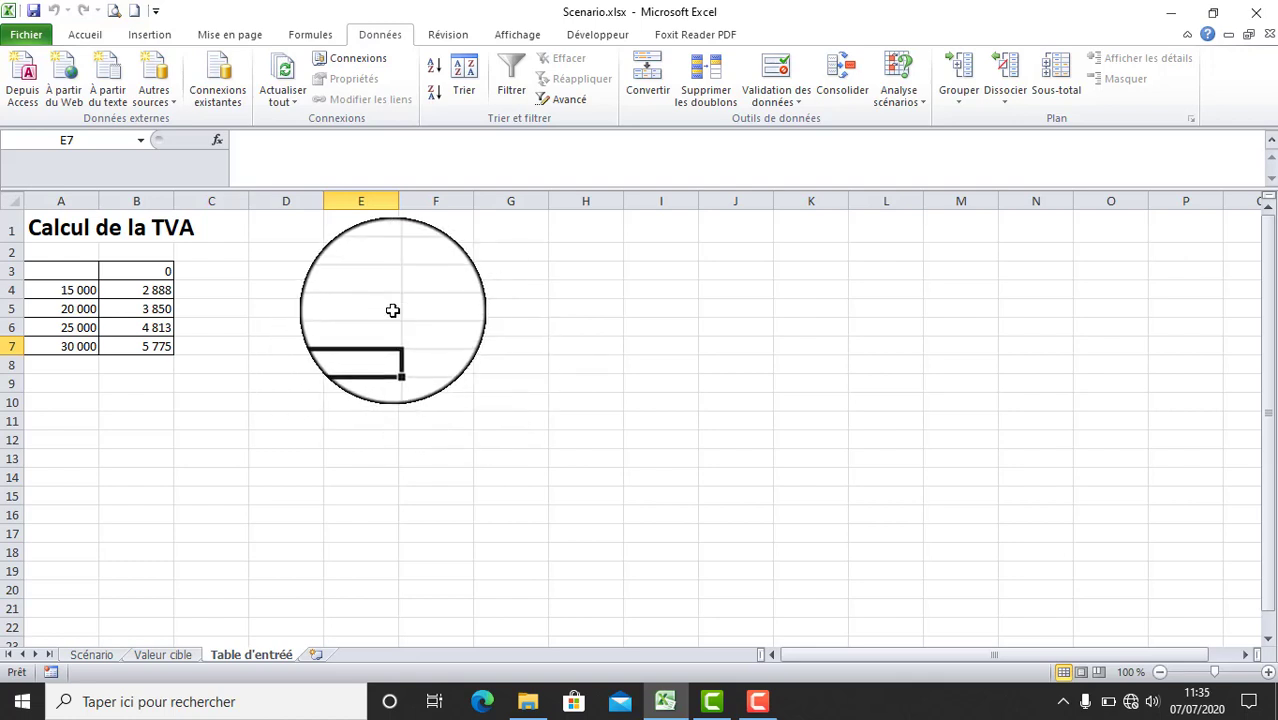
# - Apply all borders to the range E3:H6 to frame a second table
pyautogui.click(361, 271)
pyautogui.moveTo(361, 271); pyautogui.dragTo(570, 334)
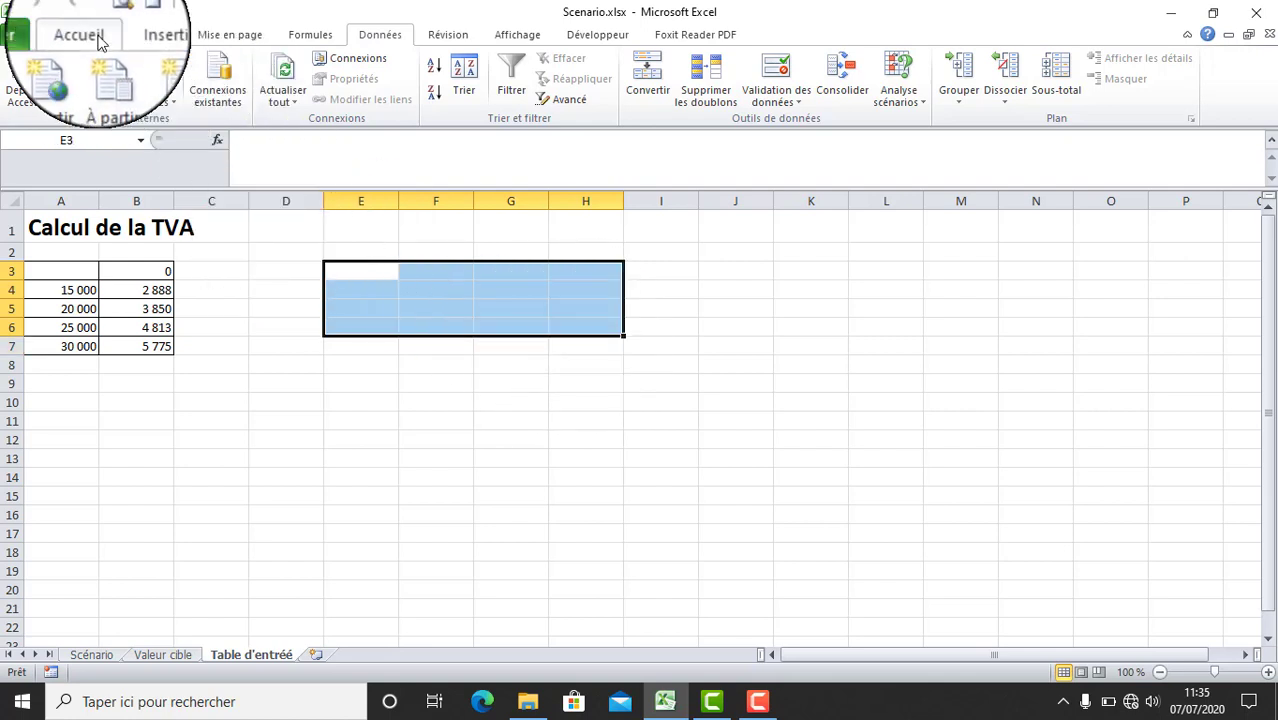
pyautogui.moveTo(357, 271); pyautogui.dragTo(565, 326)
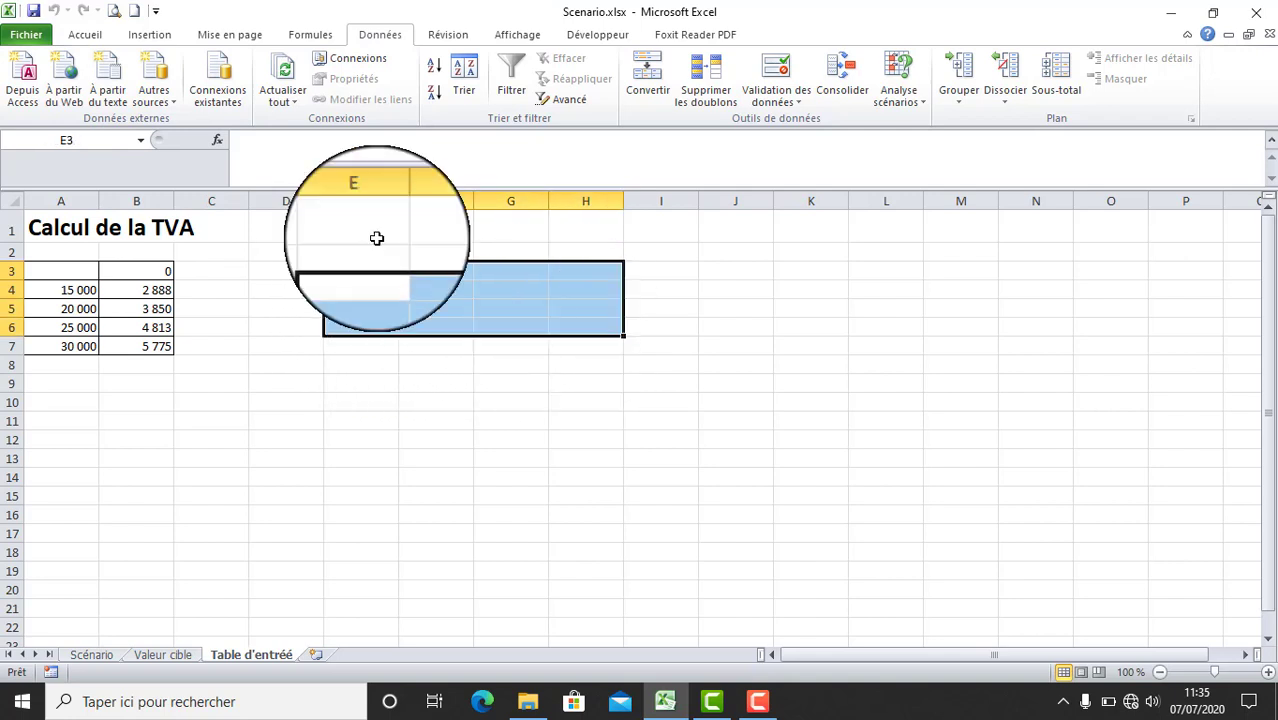
pyautogui.click(85, 34)
pyautogui.click(188, 92)
pyautogui.click(419, 362)
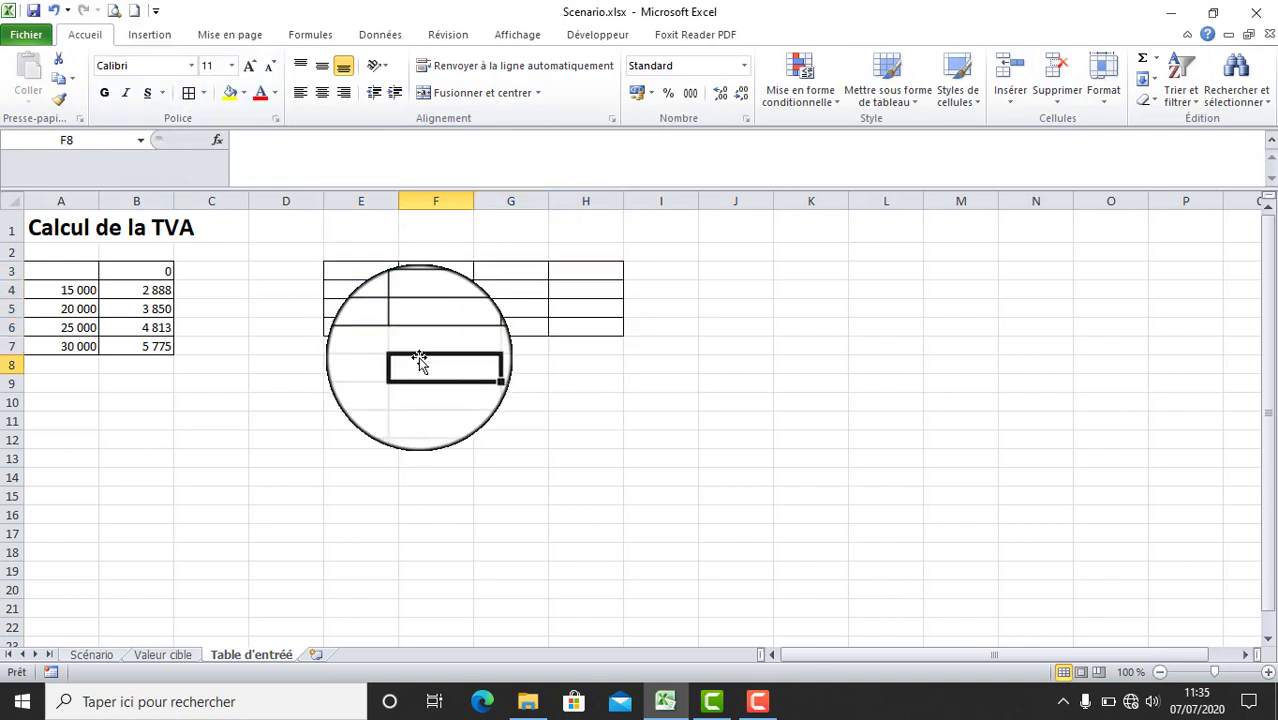
# - Enter the amounts 15000, 20000 and 25000 in cells E4 to E6
pyautogui.click(365, 289)
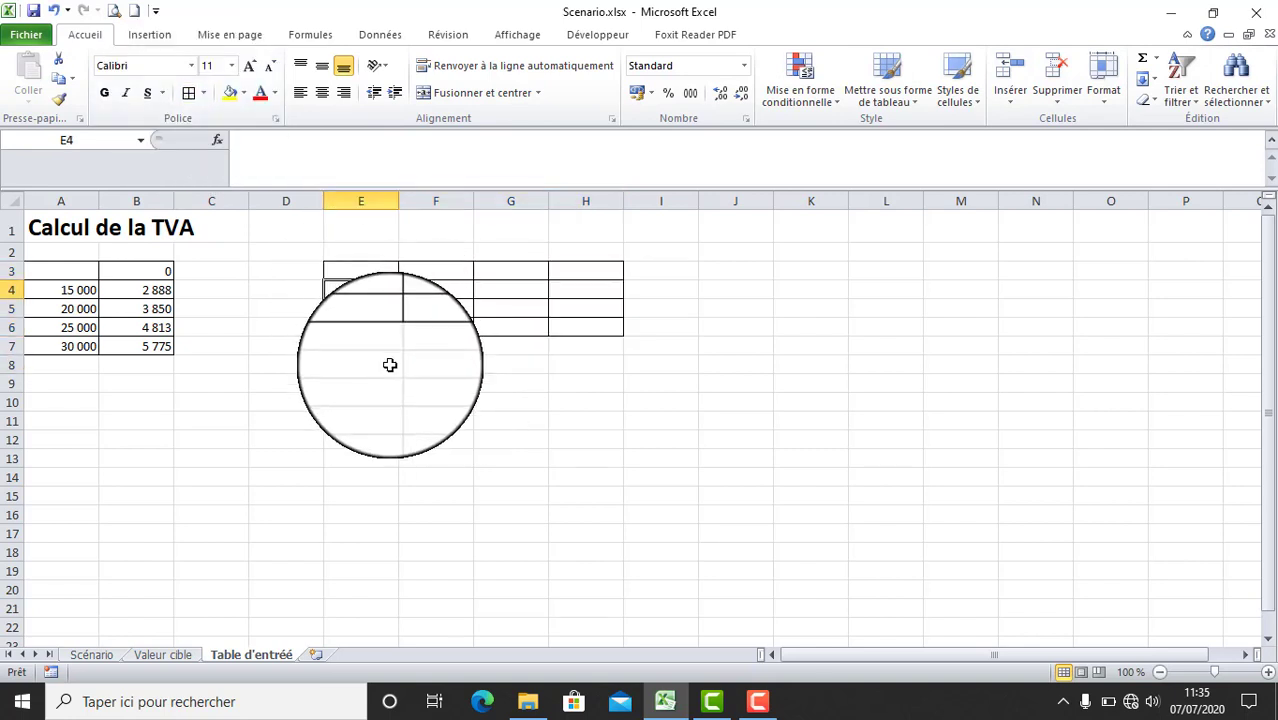
pyautogui.write('1')
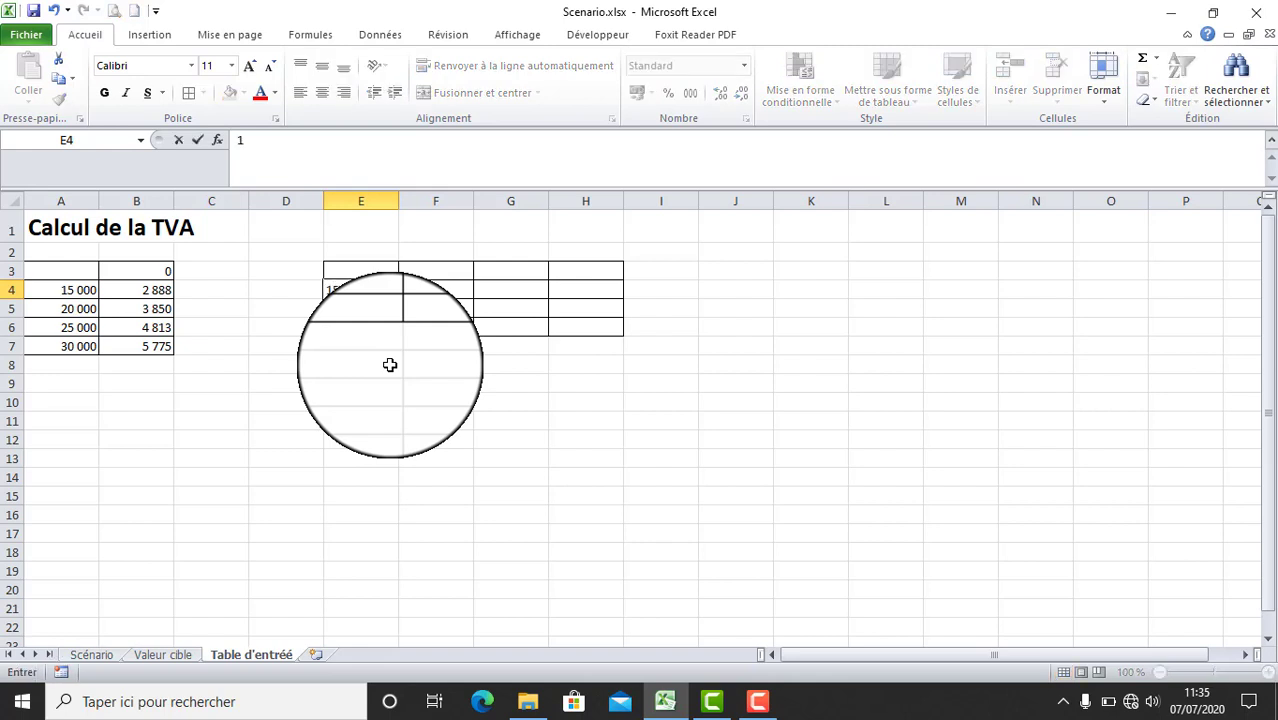
pyautogui.write('5000')
pyautogui.press('Return')
pyautogui.write('20000')
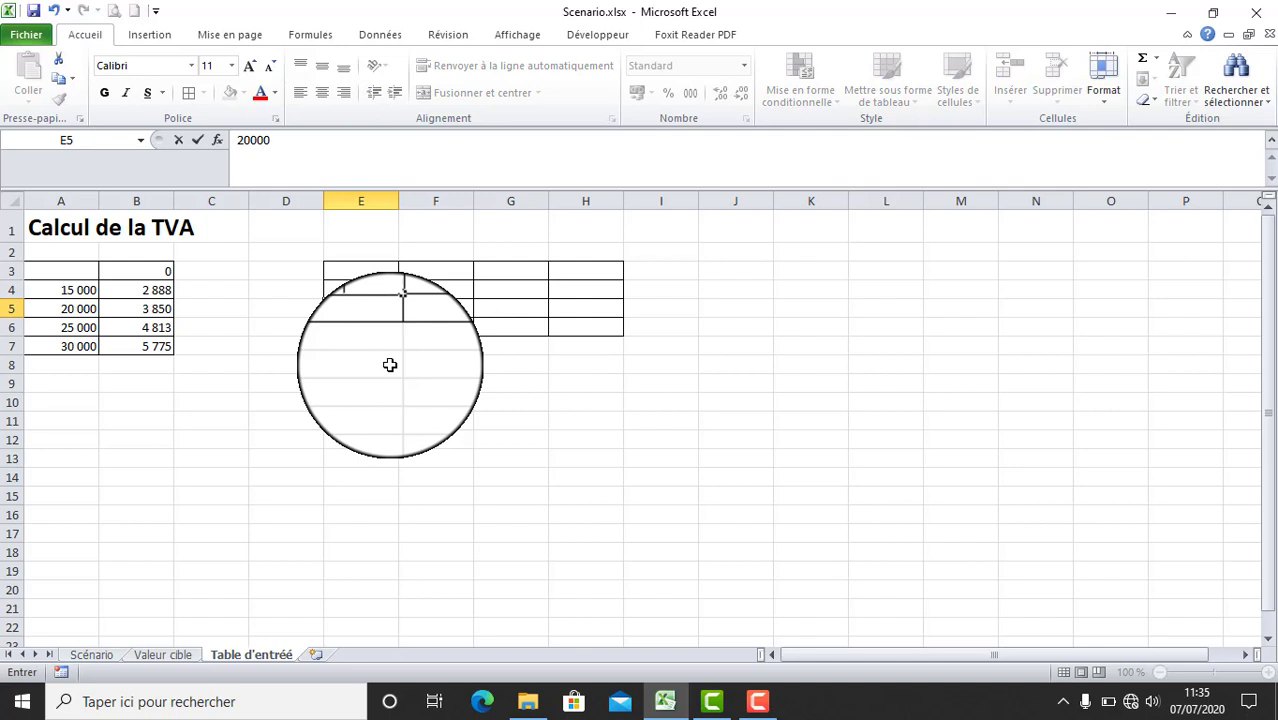
pyautogui.press('Return')
pyautogui.write('25000')
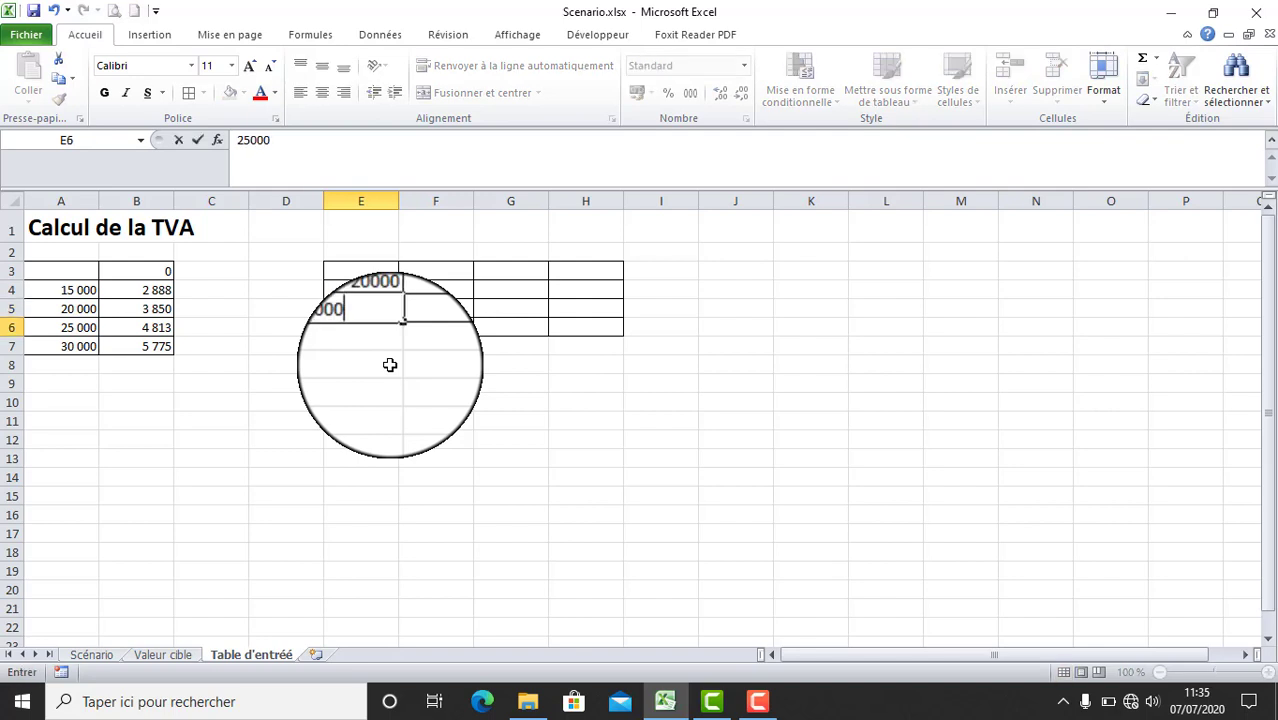
pyautogui.click(390, 365)
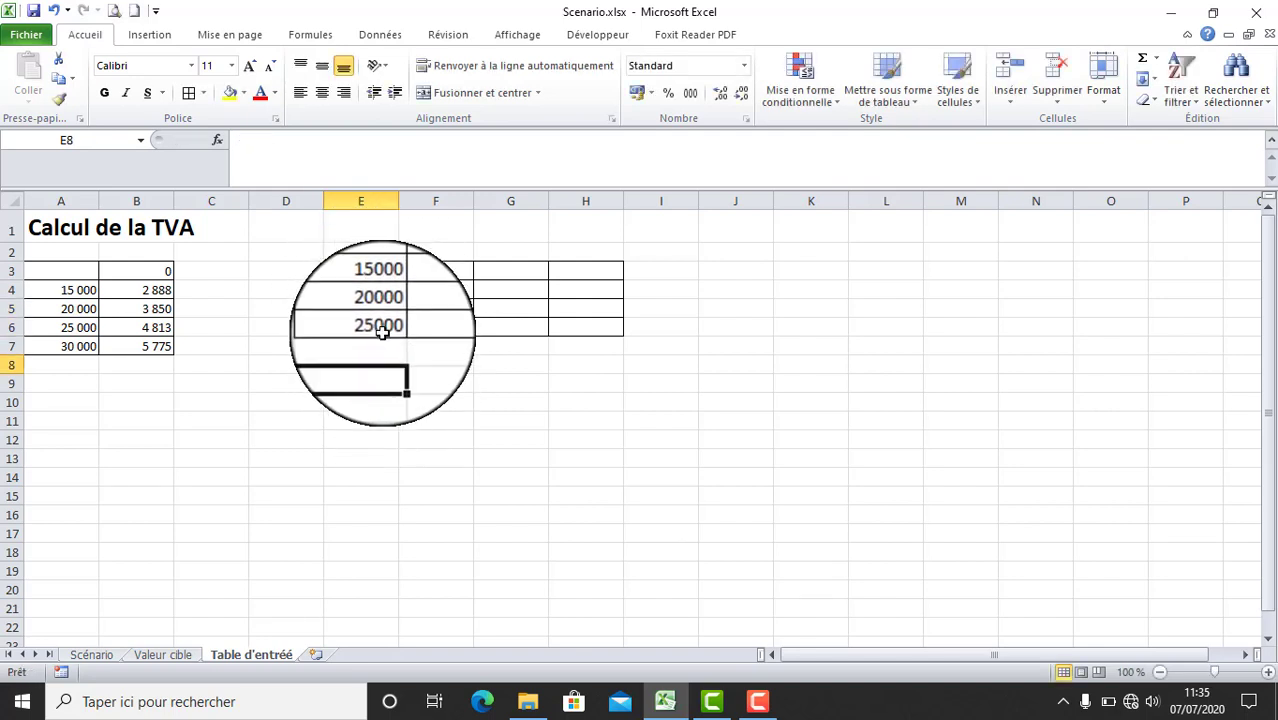
# - Enter the VAT formula =E4*0,1925 in cell F3
pyautogui.click(438, 271)
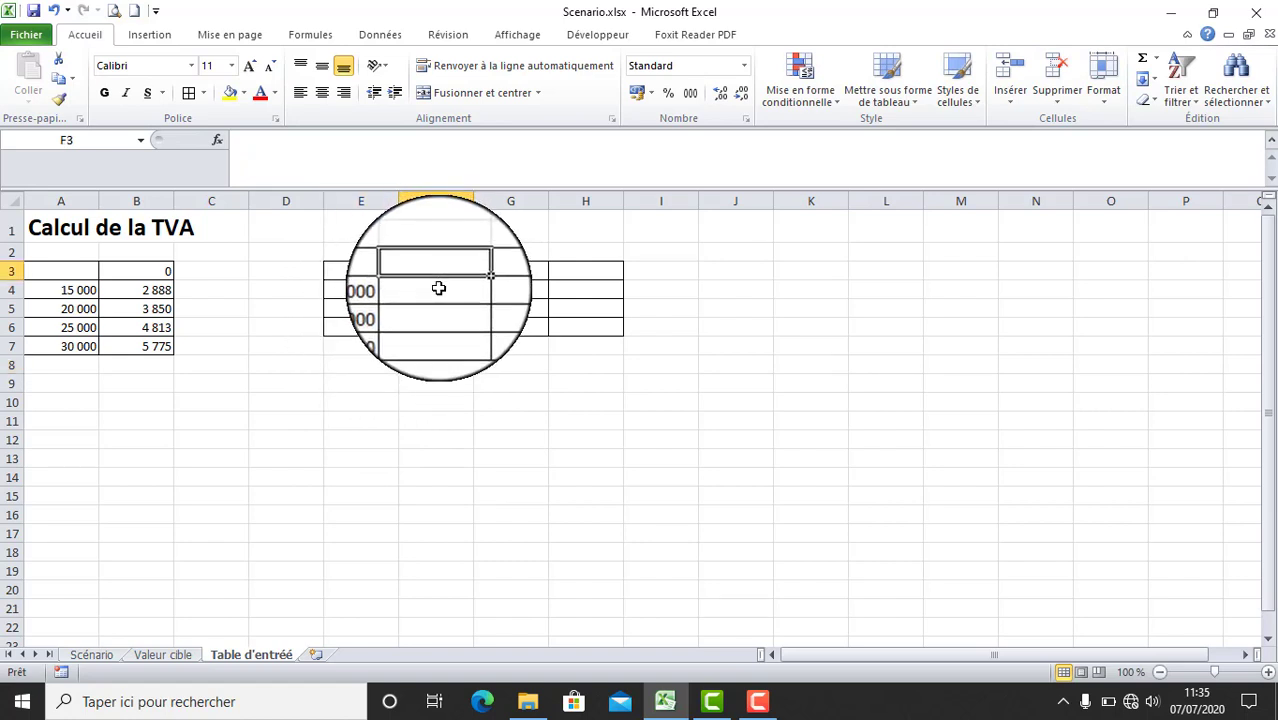
pyautogui.write('=')
pyautogui.click(375, 290)
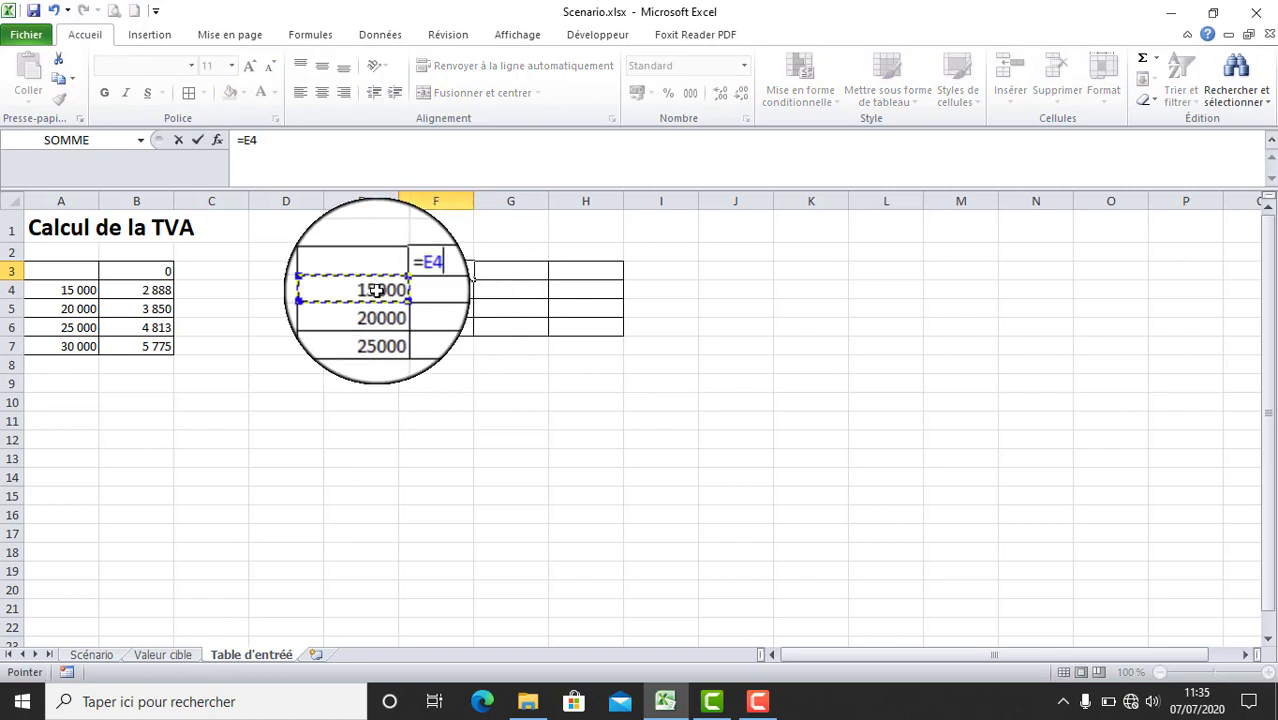
pyautogui.write('*0,1925')
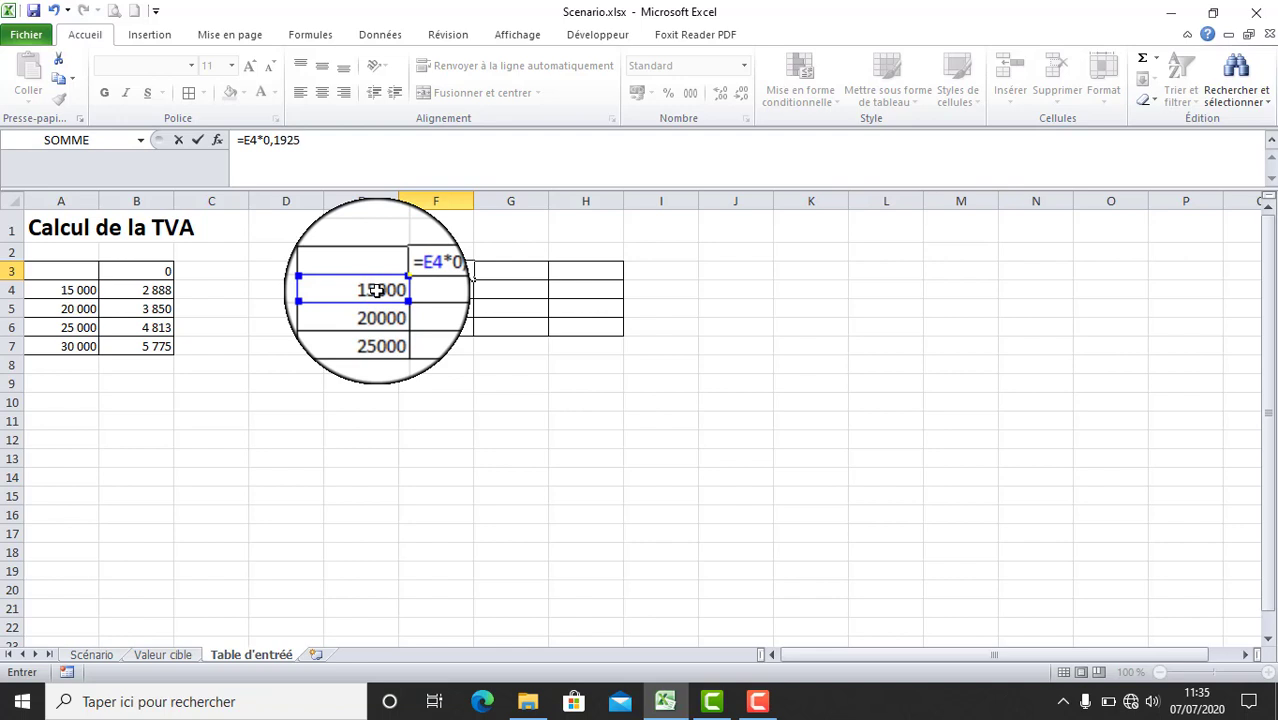
pyautogui.press('Tab')
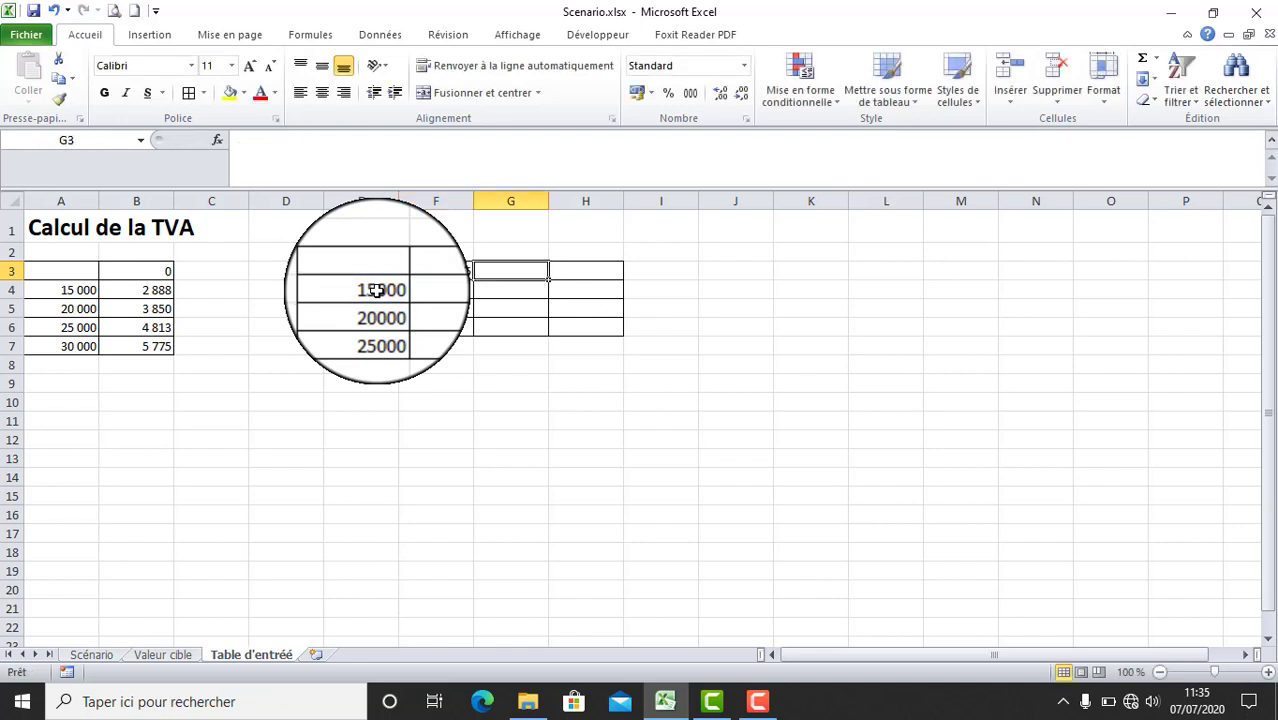
# - Enter the VAT formulas =E5*0,1925 in cell G3 and =E6*0,1925 in cell H3
pyautogui.write('=')
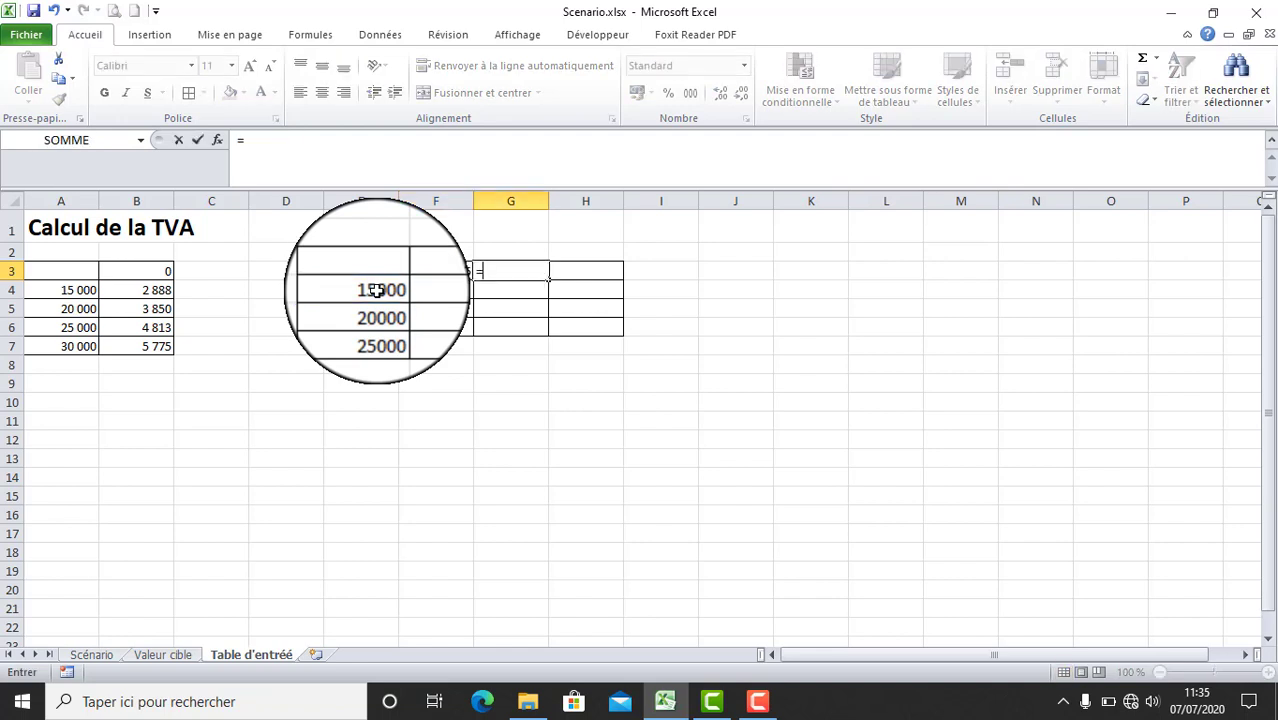
pyautogui.click(381, 309)
pyautogui.write('*0,1925')
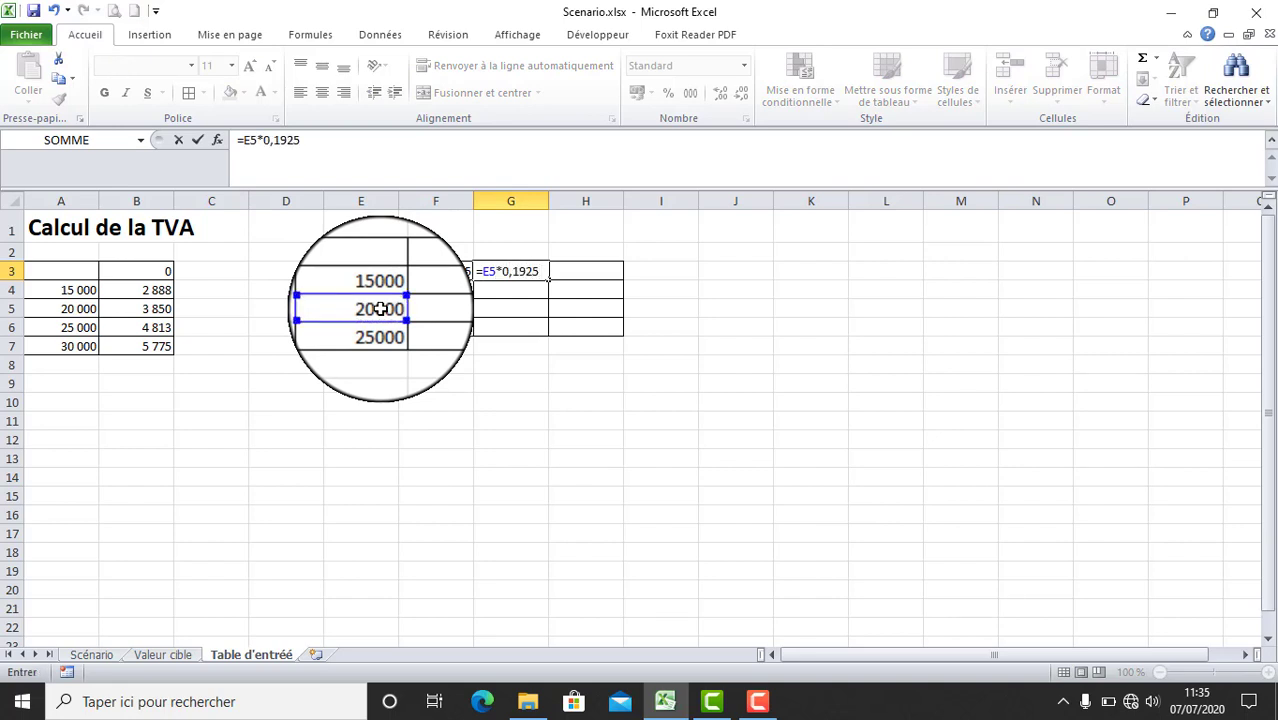
pyautogui.press('Tab')
pyautogui.write('=')
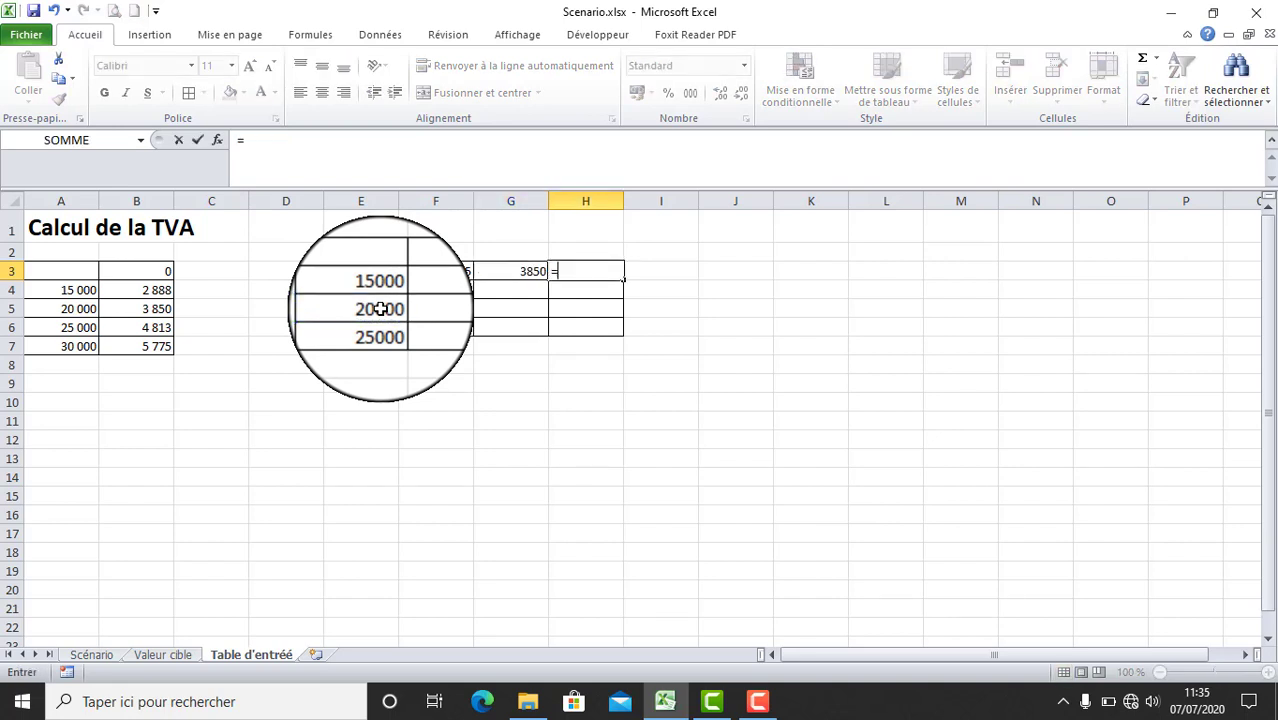
pyautogui.click(360, 325)
pyautogui.write('*0,1925')
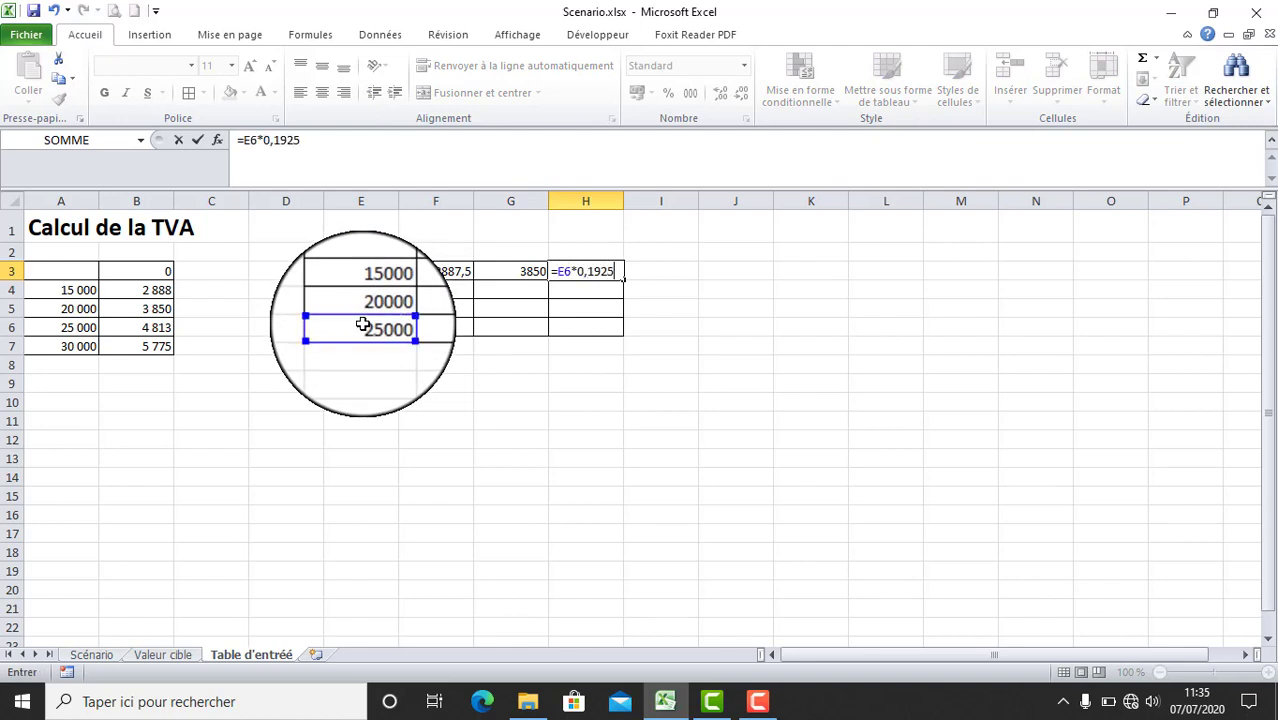
pyautogui.press('Return')
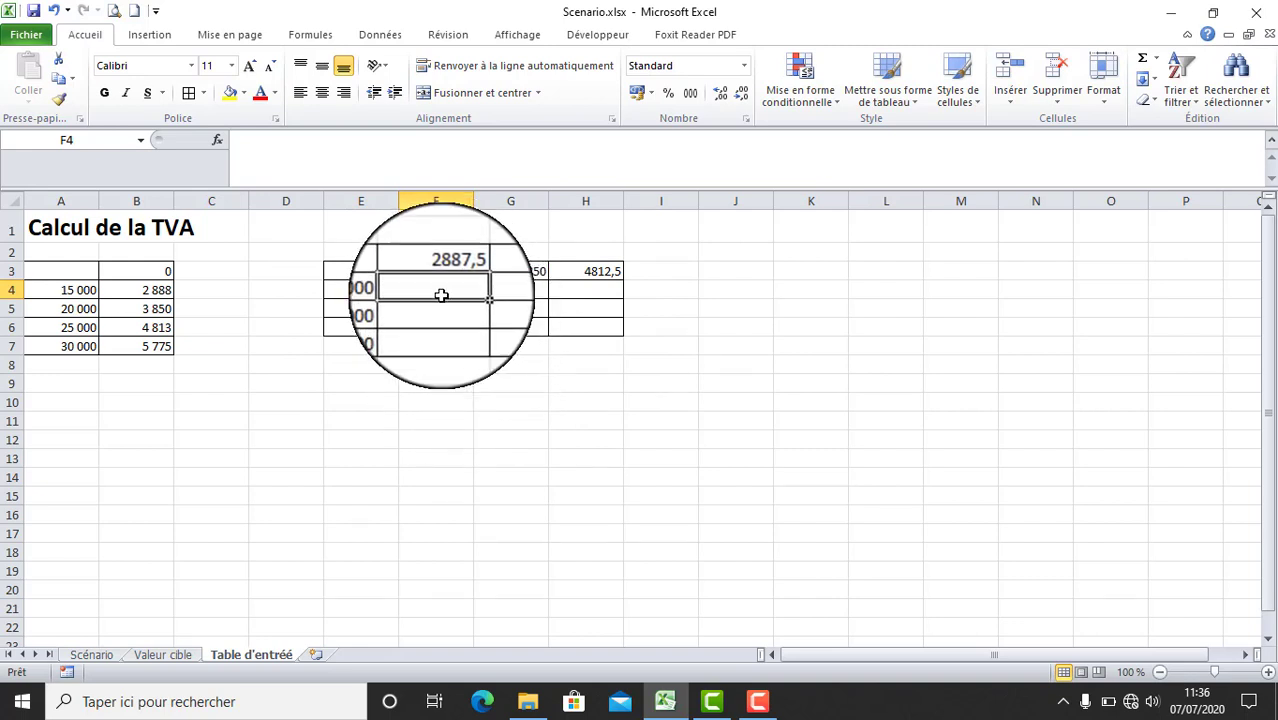
# - Enter the title "Calcul du CA TTC" in cell E1 above the second table
pyautogui.moveTo(441, 295); pyautogui.dragTo(585, 330)
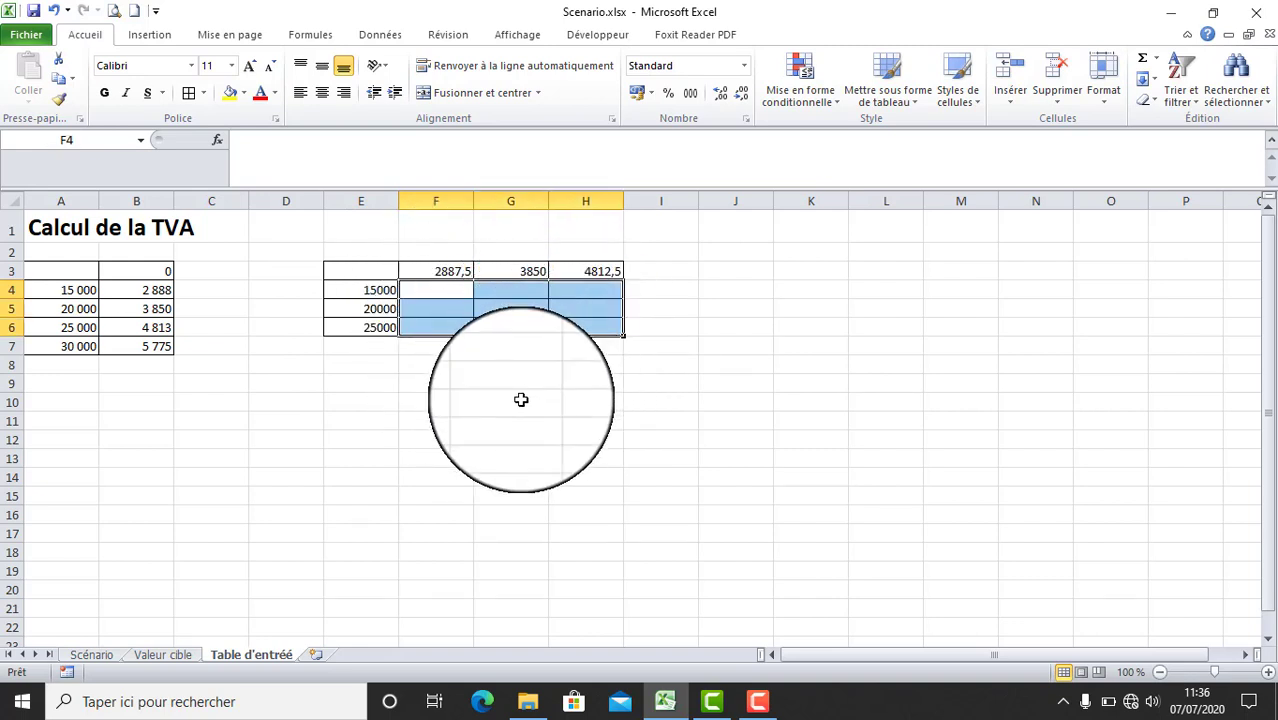
pyautogui.click(381, 230)
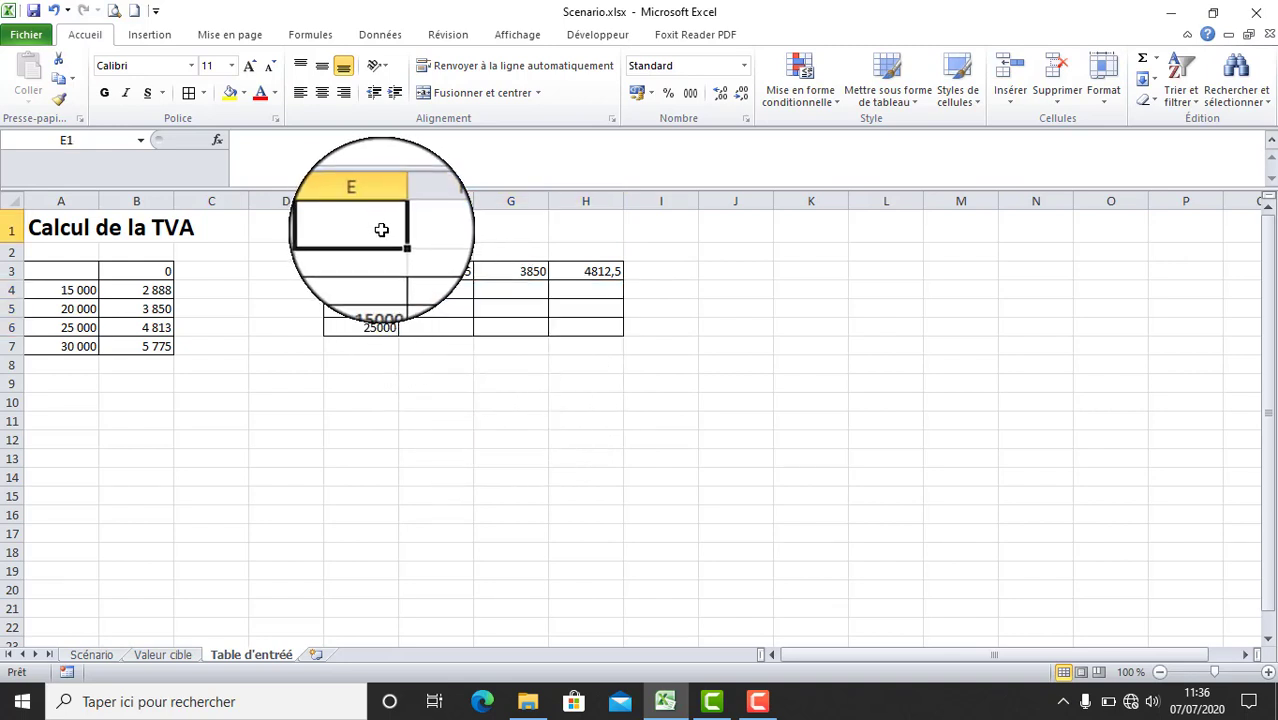
pyautogui.write('C')
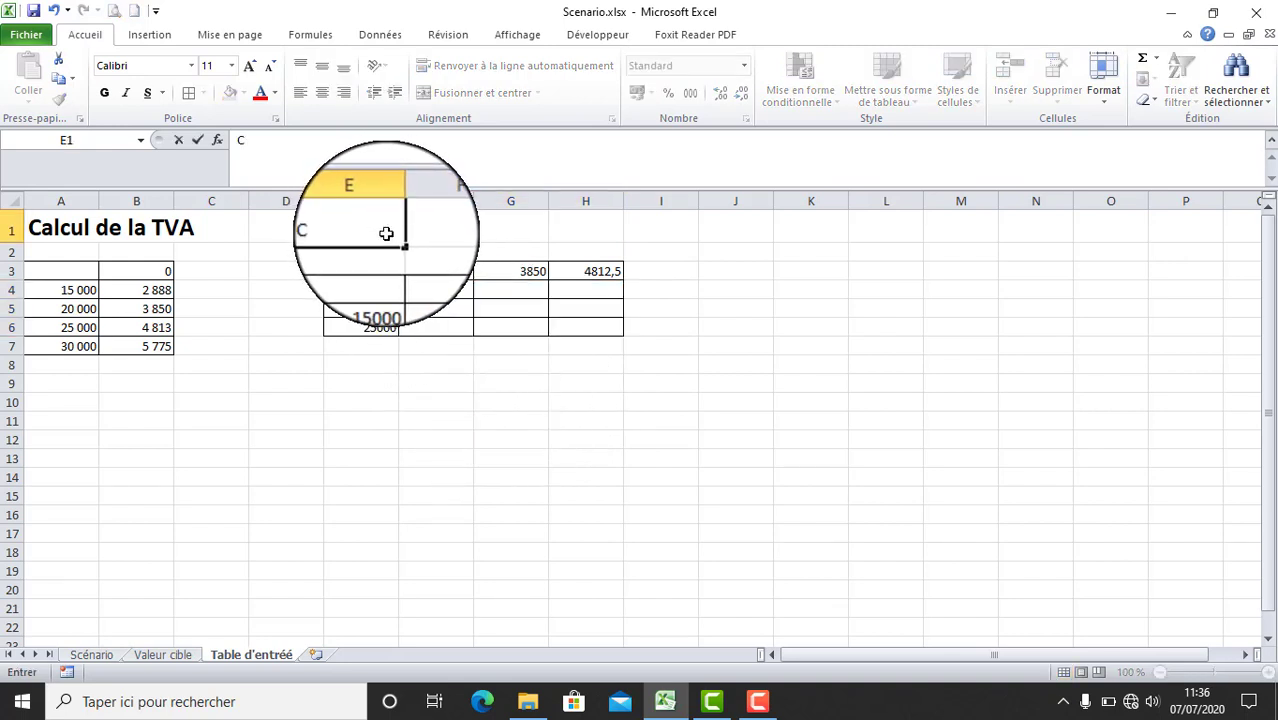
pyautogui.write('alcul du')
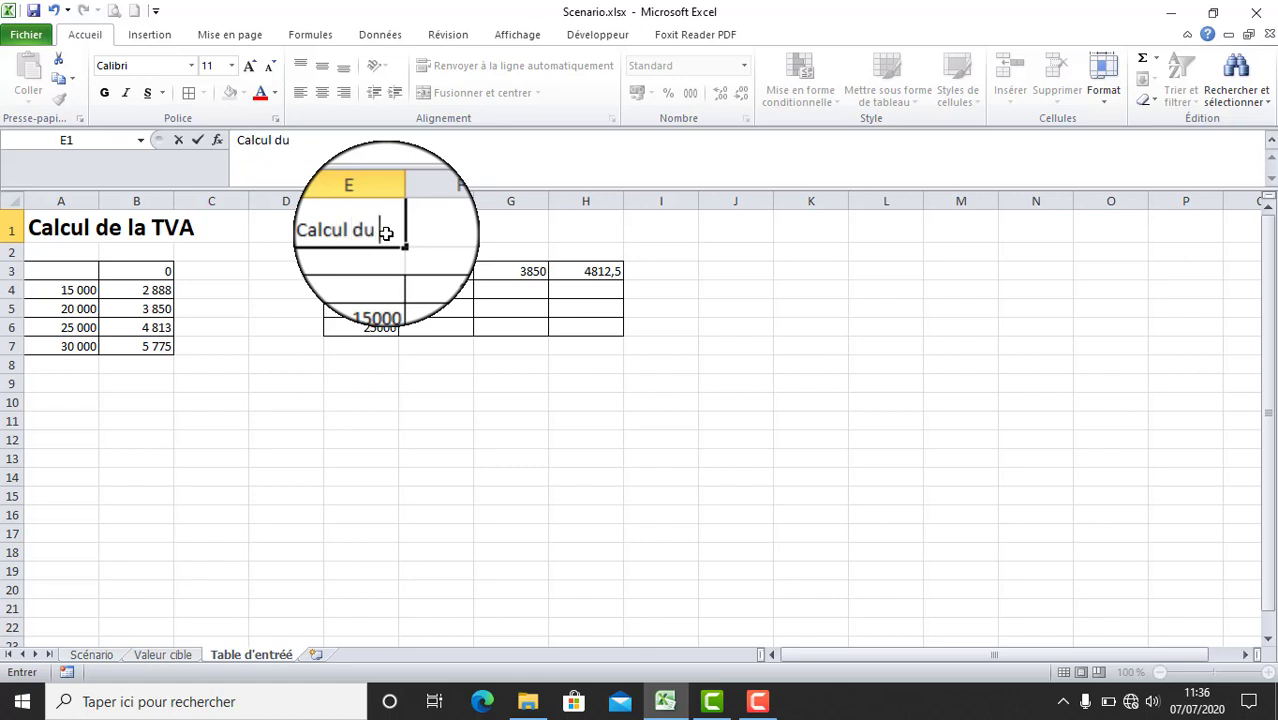
pyautogui.write(' CA TTC')
pyautogui.click(444, 386)
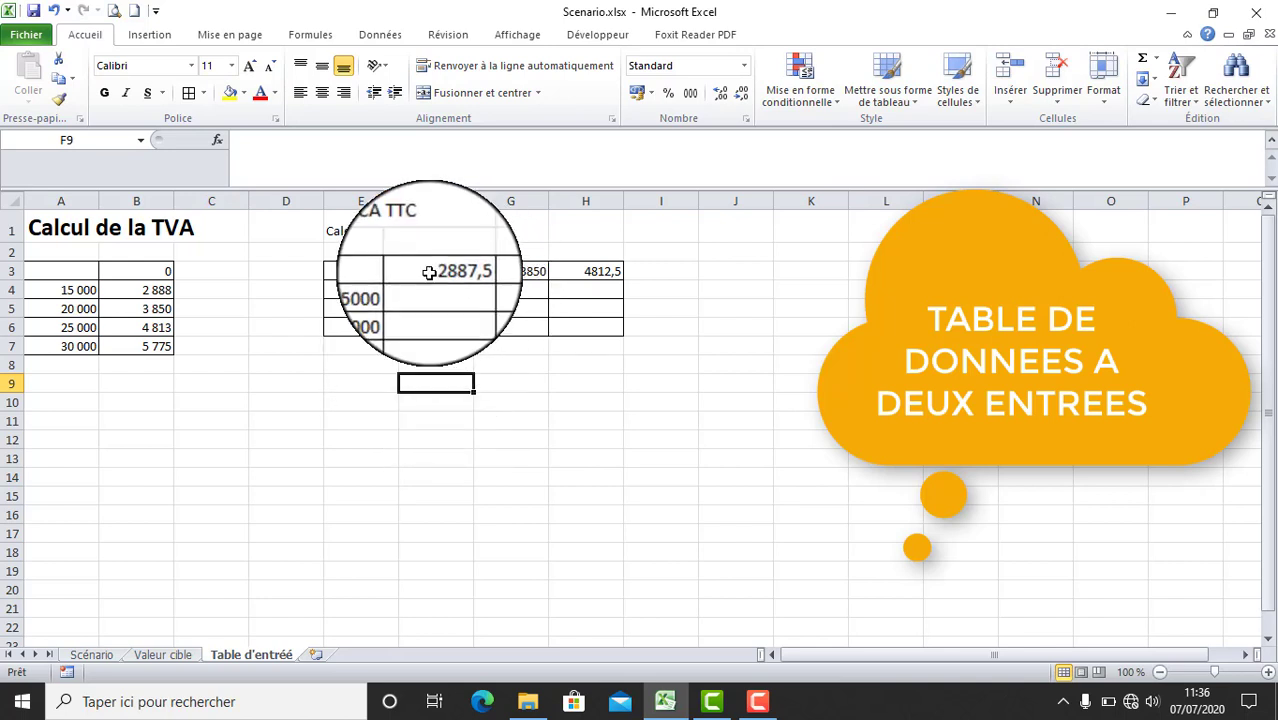
# - Enter the formula =J3+K3 in the second table's corner cell E3, referring to two empty input cells
pyautogui.click(466, 271)
pyautogui.moveTo(466, 271); pyautogui.dragTo(590, 272)
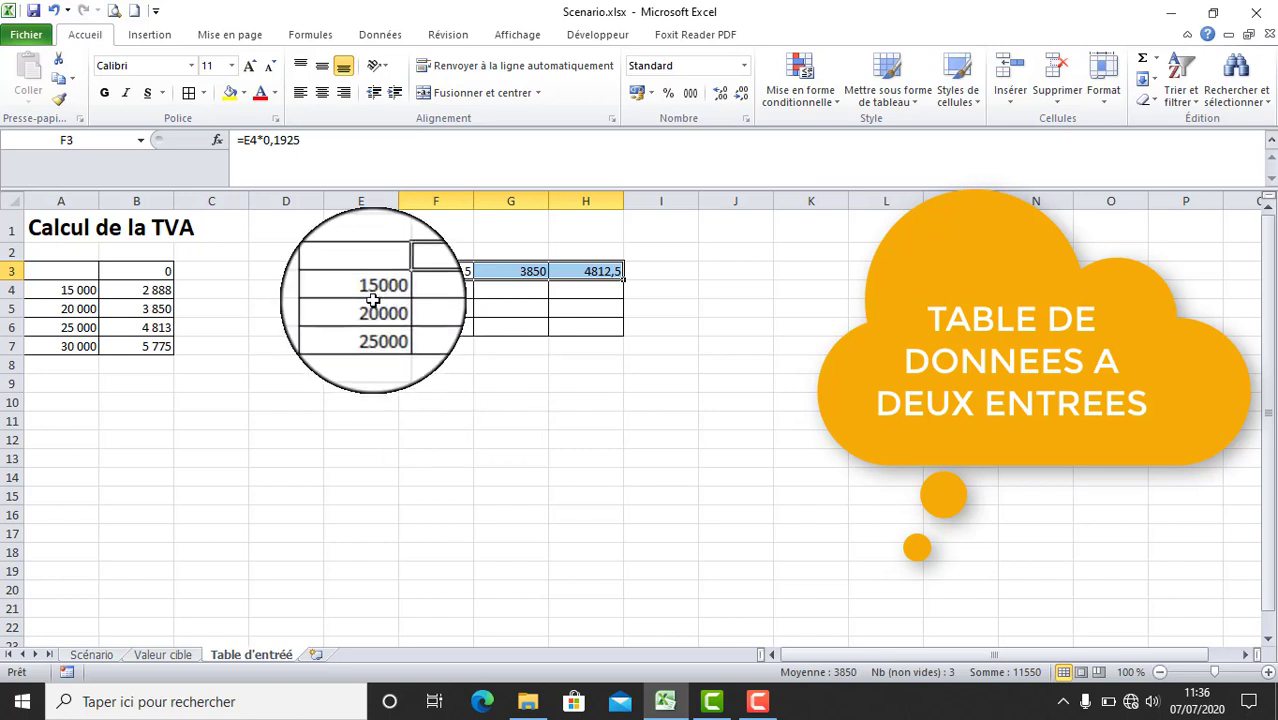
pyautogui.moveTo(372, 290); pyautogui.dragTo(378, 330)
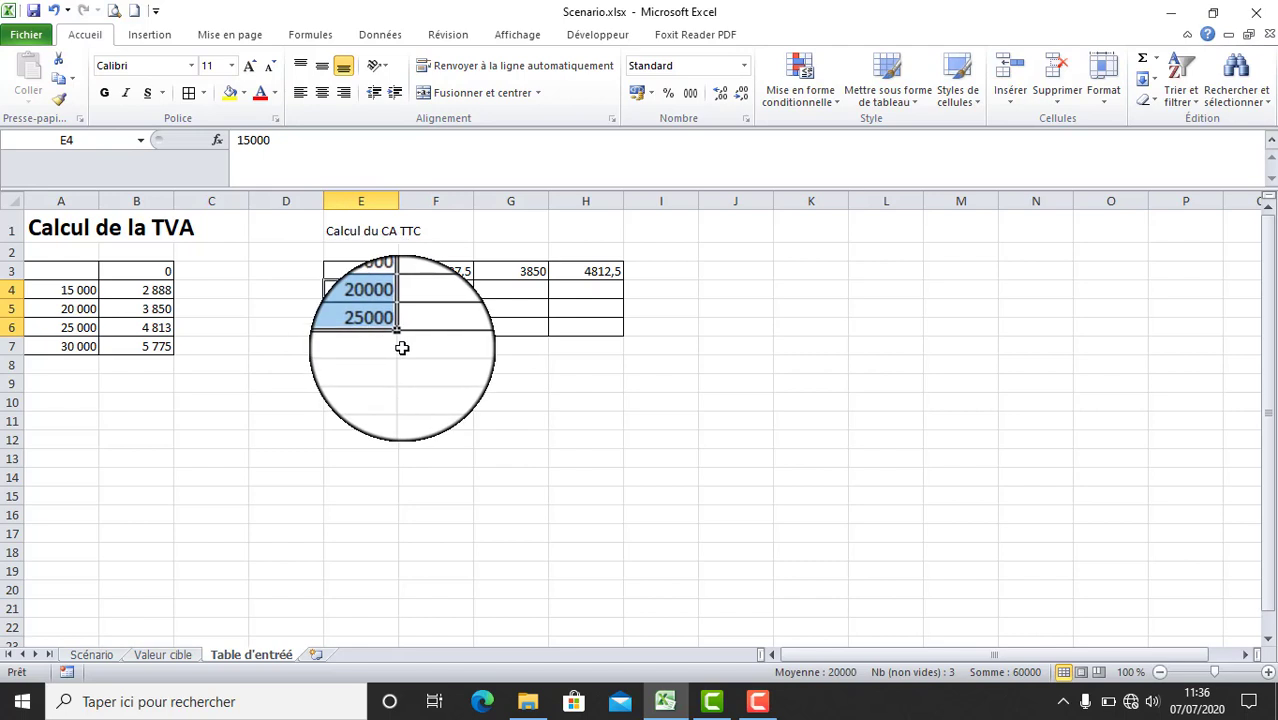
pyautogui.click(378, 271)
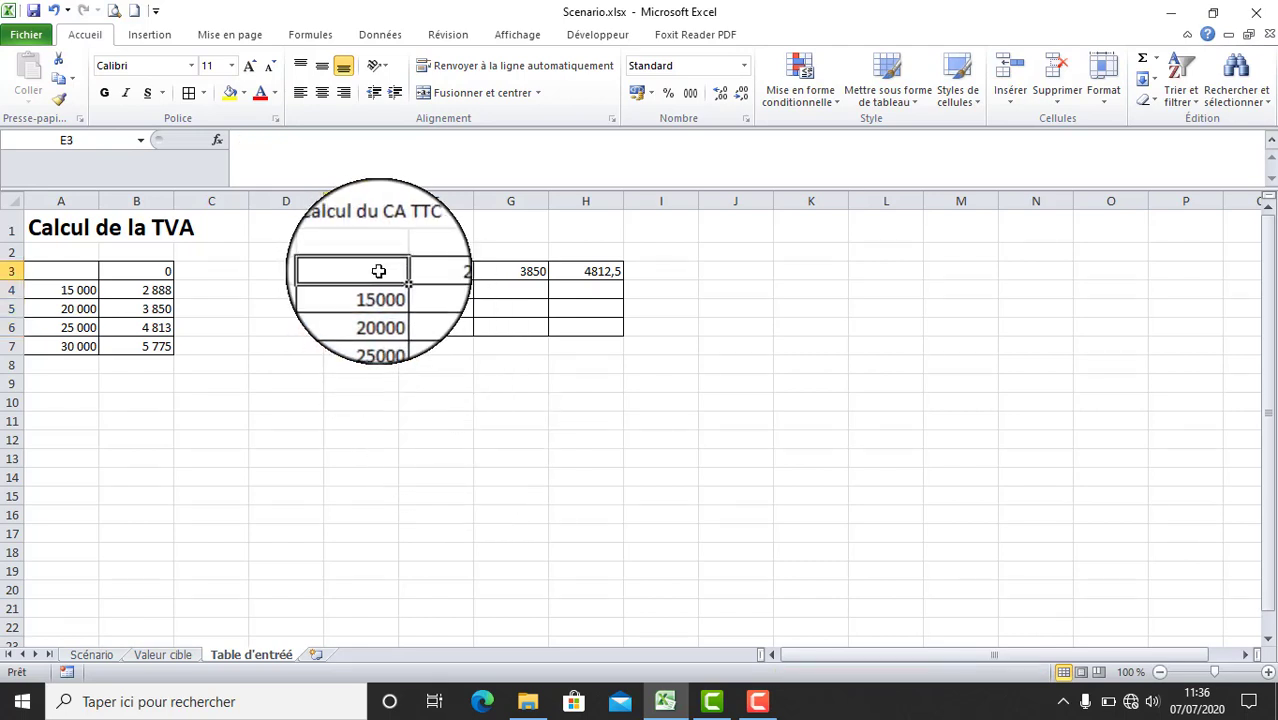
pyautogui.write('=')
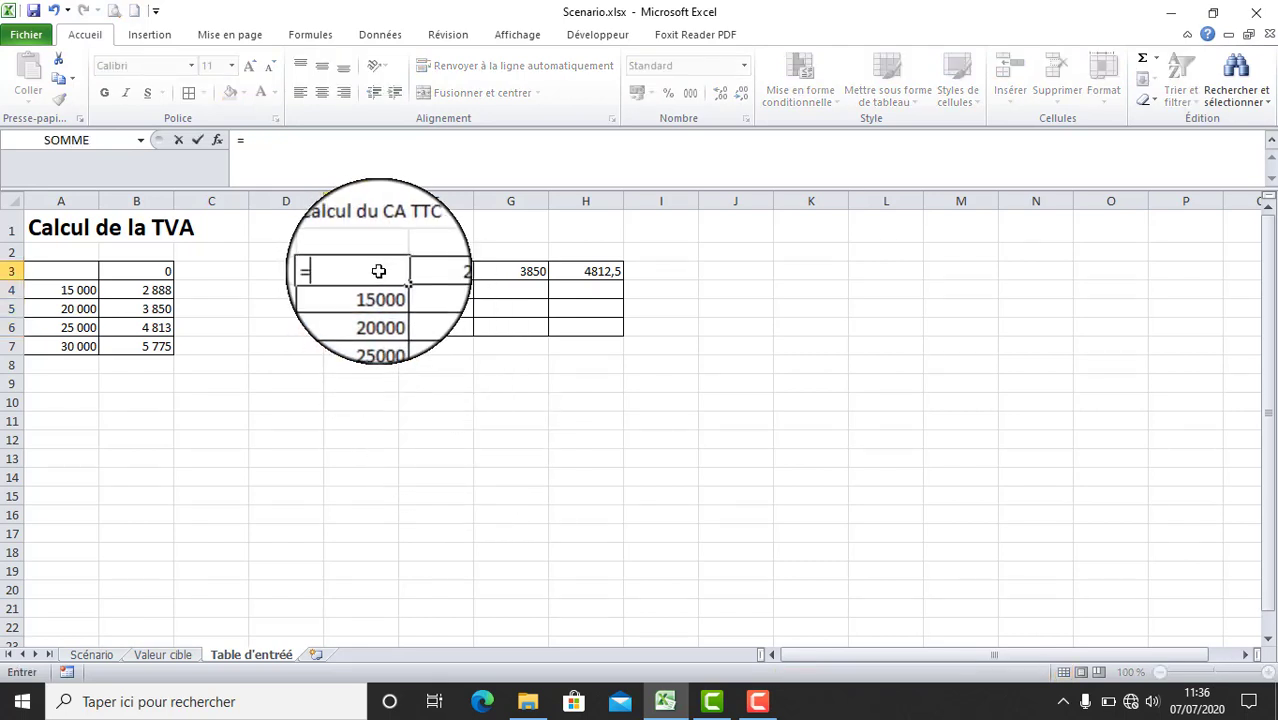
pyautogui.click(752, 273)
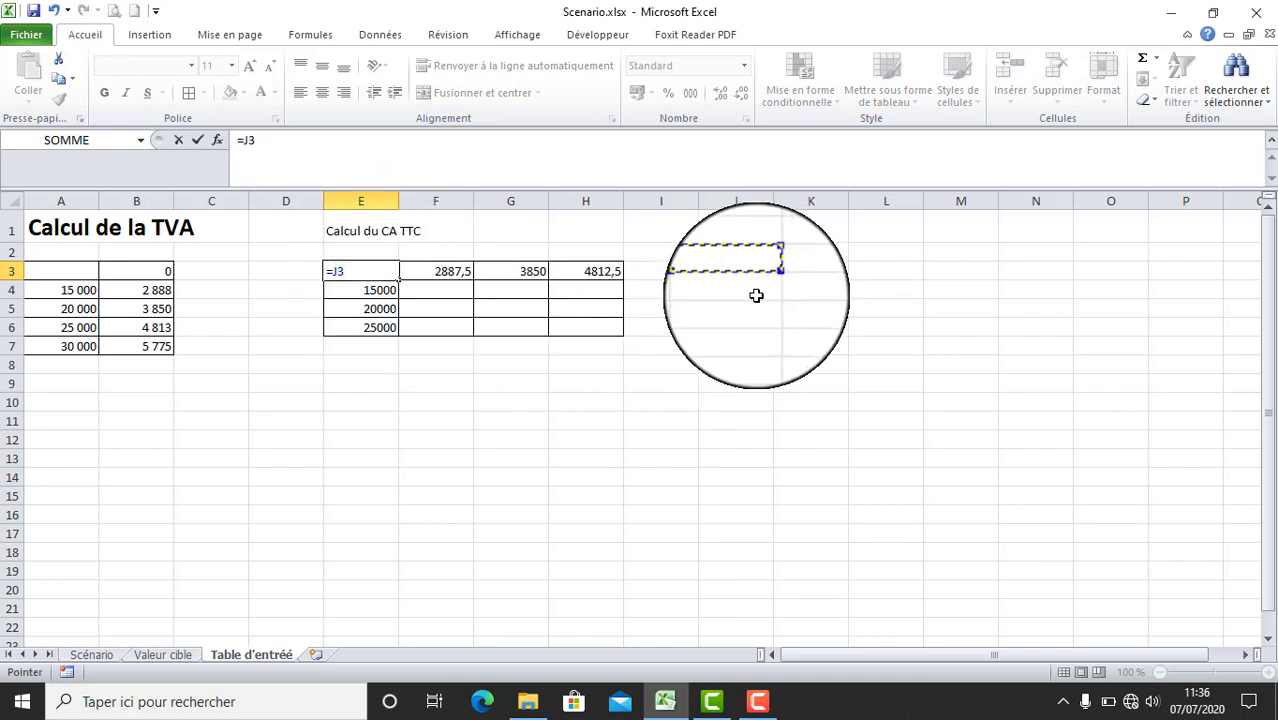
pyautogui.write('+')
pyautogui.click(803, 277)
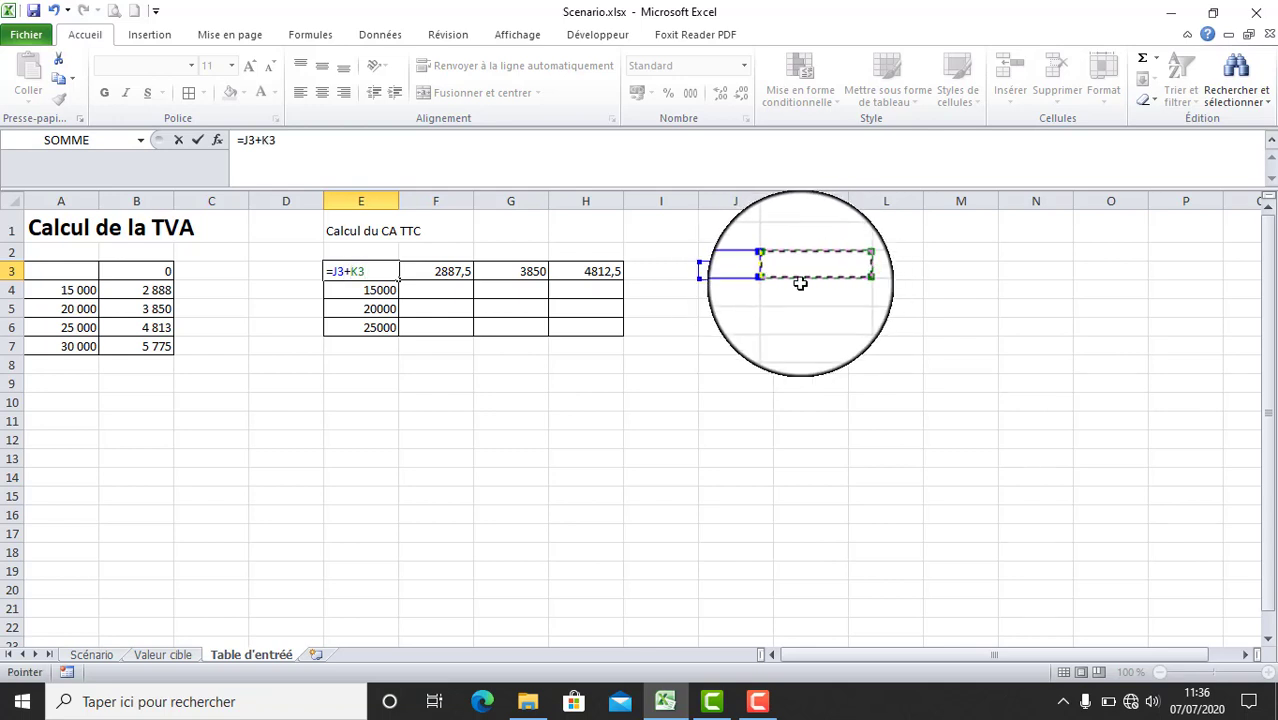
pyautogui.press('Return')
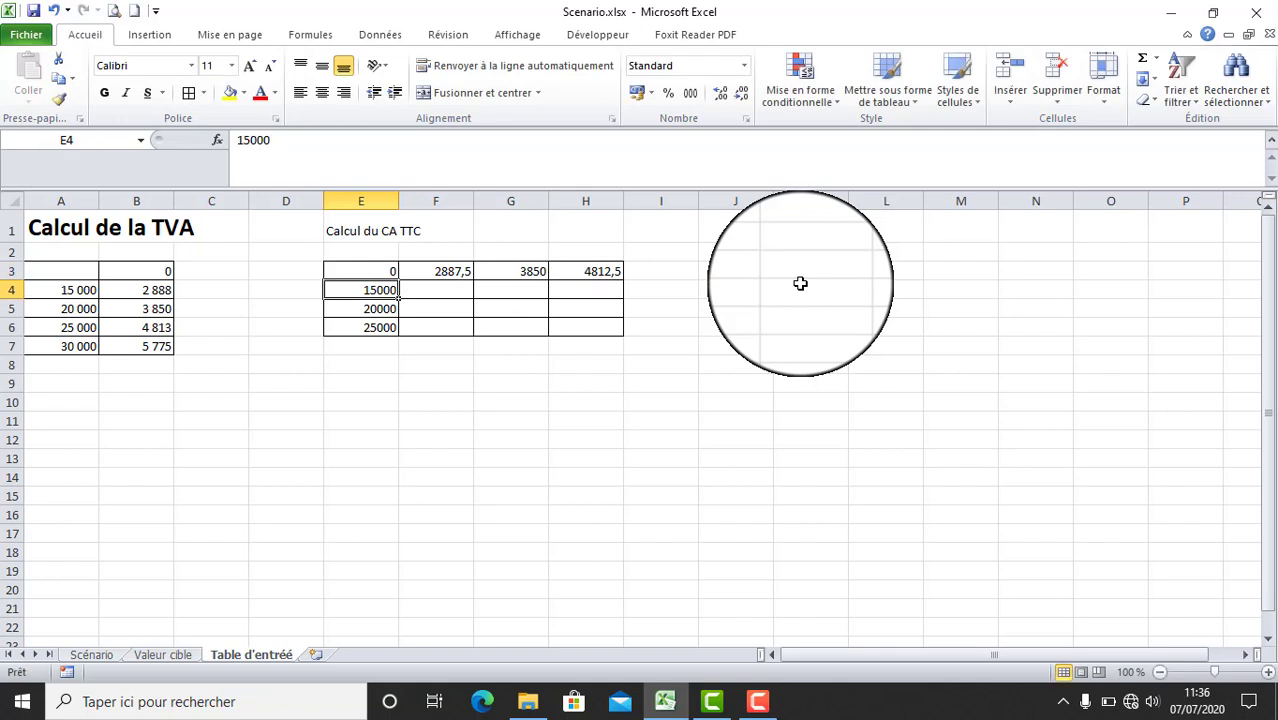
# - Copy the cell formatting of A4 in the VAT table onto the second table's range E3:H6
pyautogui.moveTo(375, 271); pyautogui.dragTo(590, 327)
pyautogui.click(60, 289)
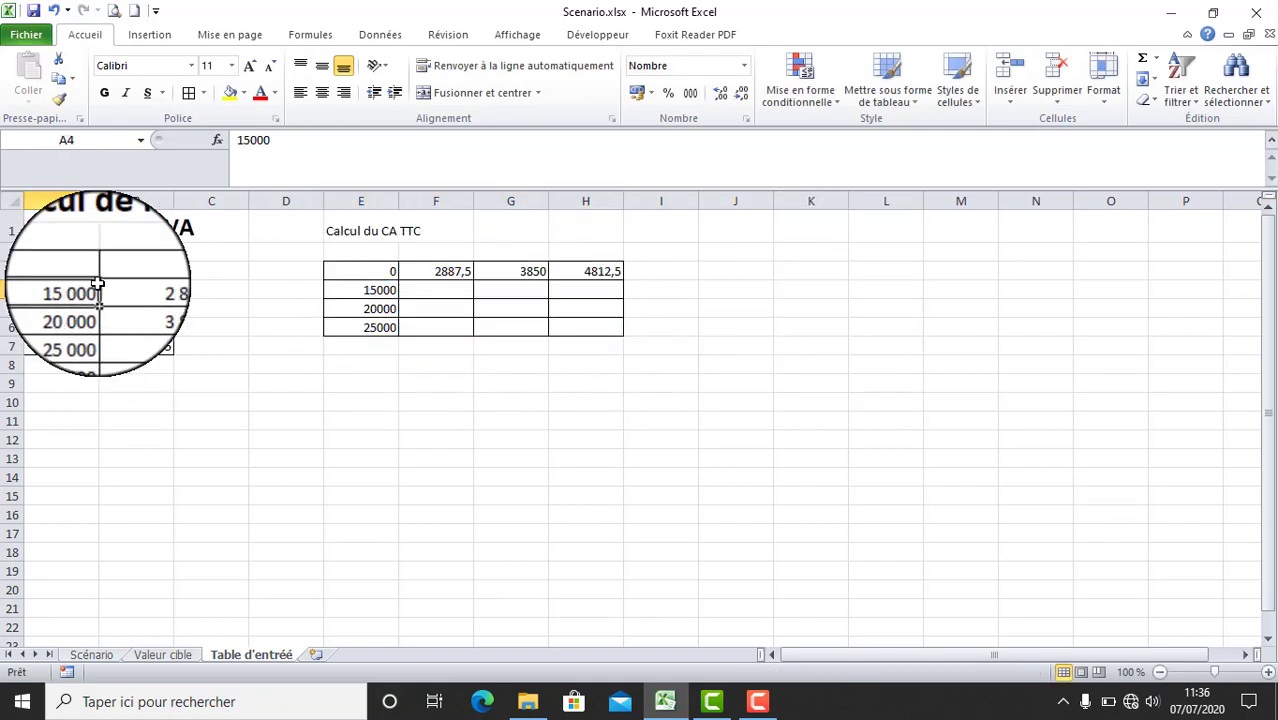
pyautogui.click(58, 99)
pyautogui.moveTo(370, 271)
pyautogui.mouseDown()
pyautogui.moveTo(513, 324)
pyautogui.moveTo(585, 328)
pyautogui.mouseUp()
pyautogui.click(571, 369)
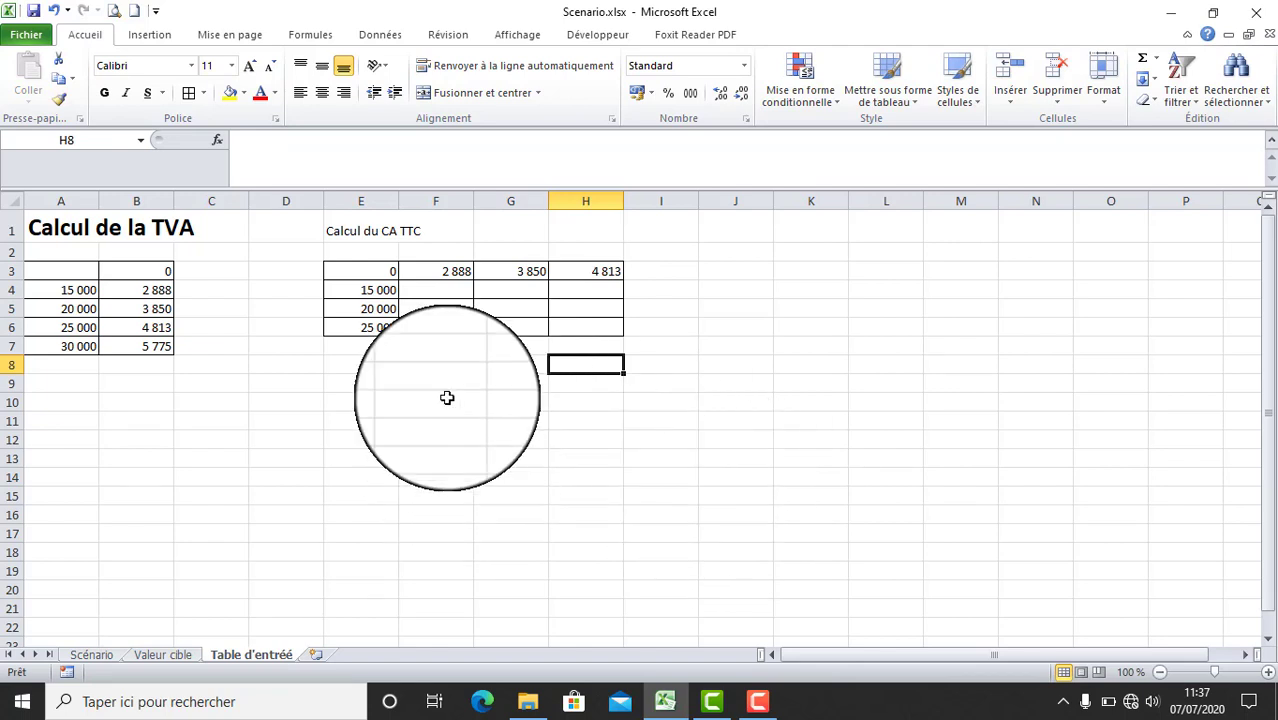
# - Create a two-variable data table over E3:H6 with J3 as row input cell and K3 as column input cell, and inspect the calculated cells
pyautogui.moveTo(385, 271); pyautogui.dragTo(586, 330)
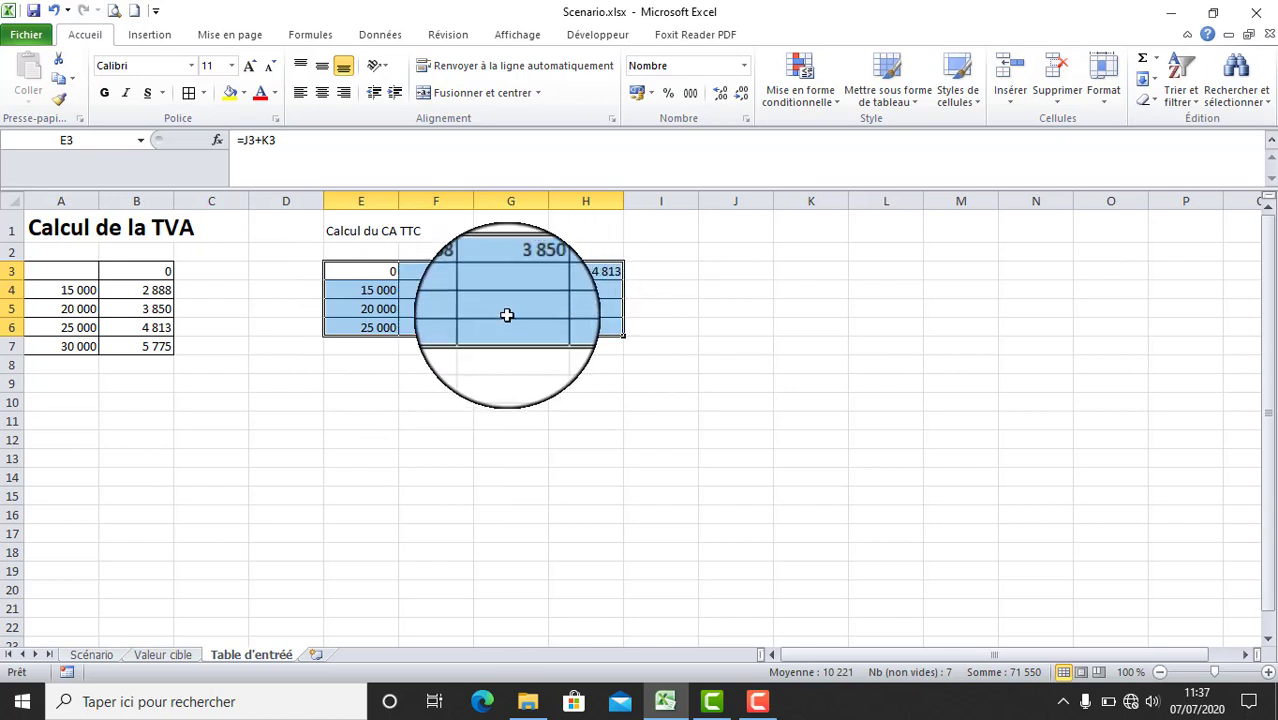
pyautogui.click(380, 36)
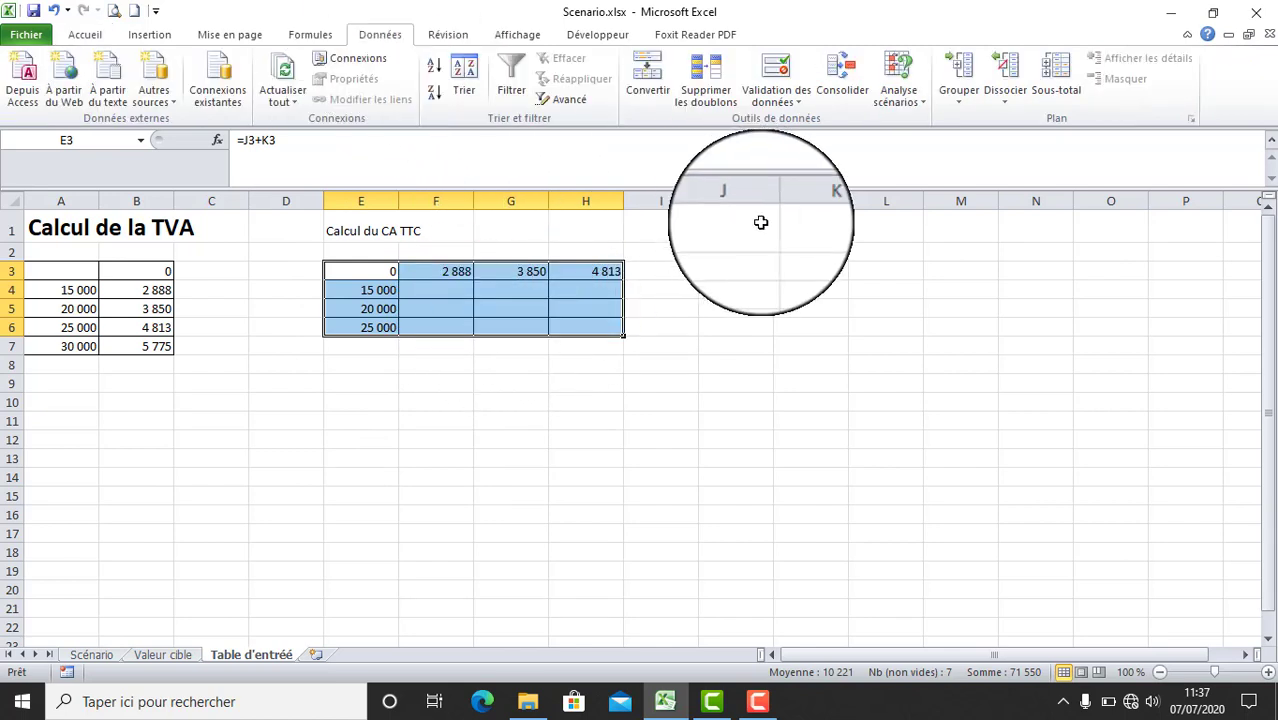
pyautogui.click(921, 102)
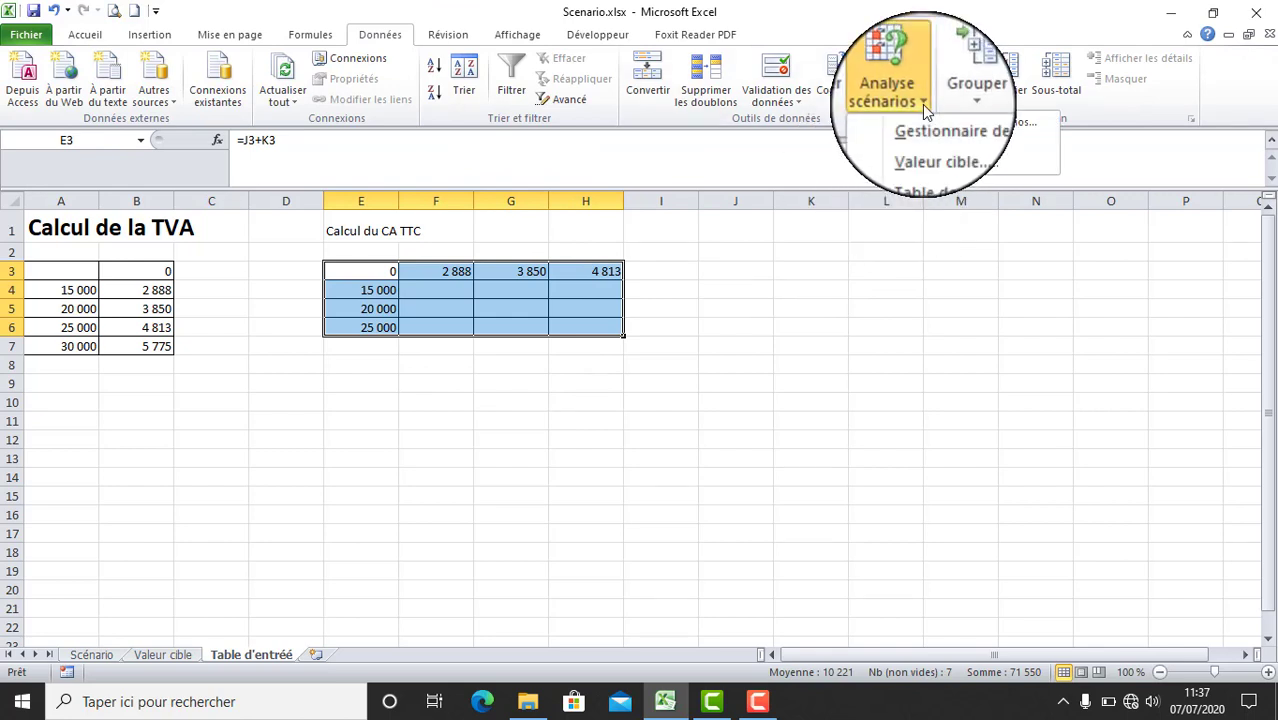
pyautogui.click(955, 164)
pyautogui.moveTo(660, 287); pyautogui.dragTo(898, 299)
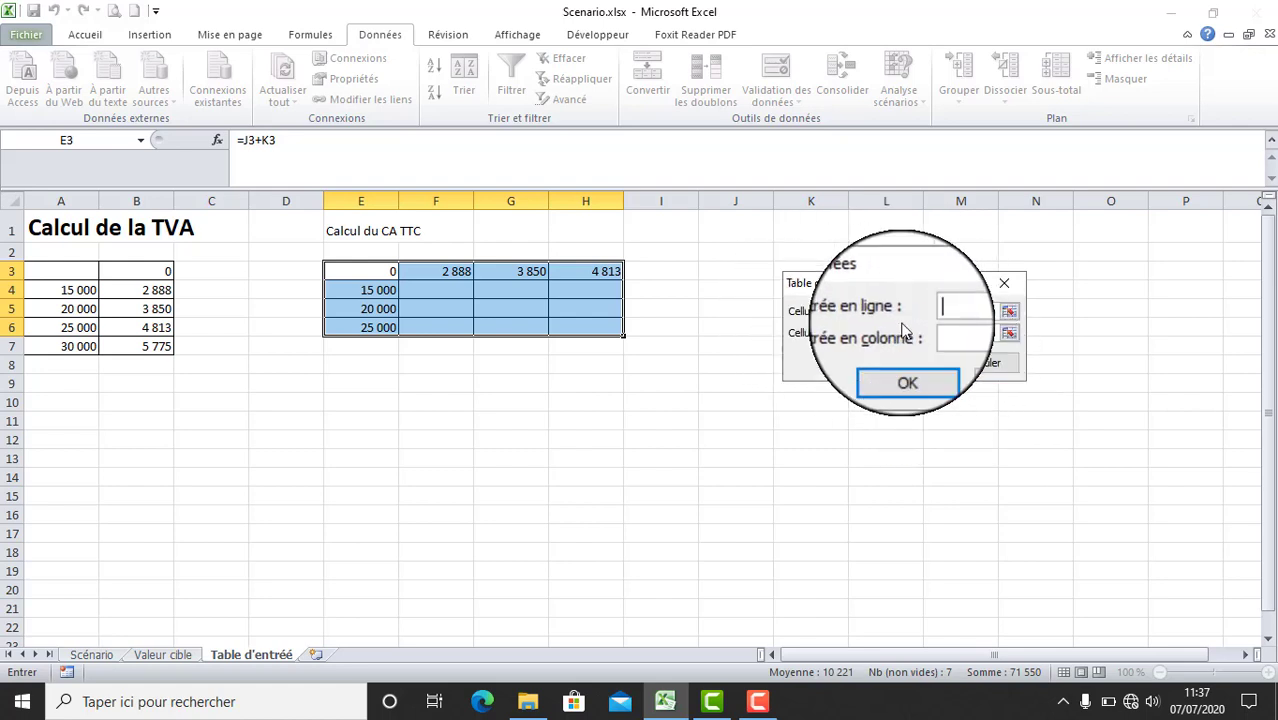
pyautogui.click(738, 274)
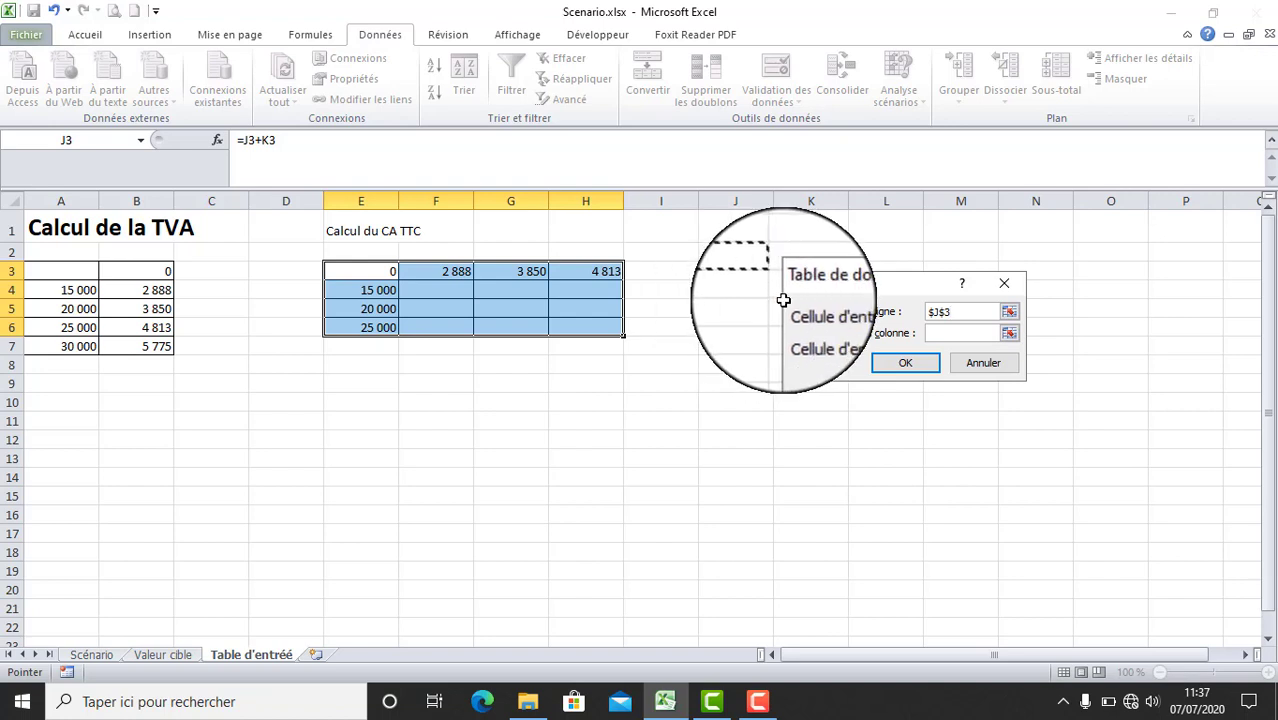
pyautogui.moveTo(862, 289); pyautogui.dragTo(917, 286)
pyautogui.click(1003, 335)
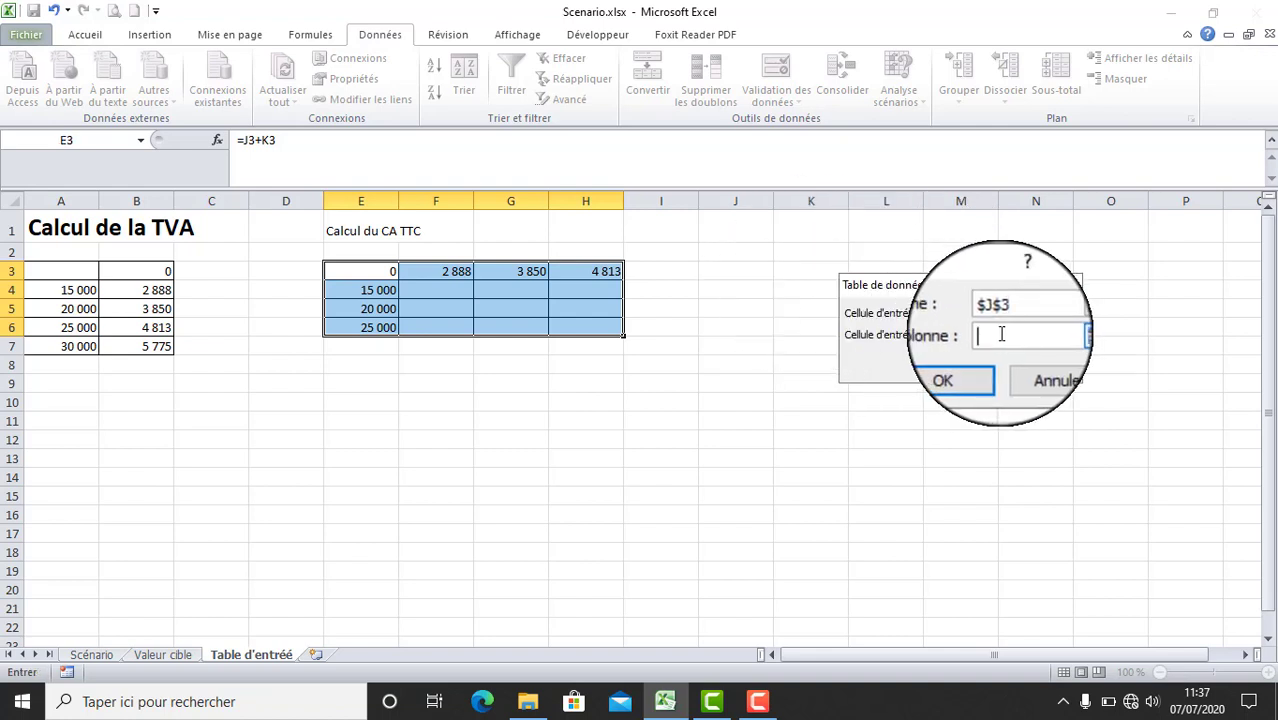
pyautogui.click(805, 273)
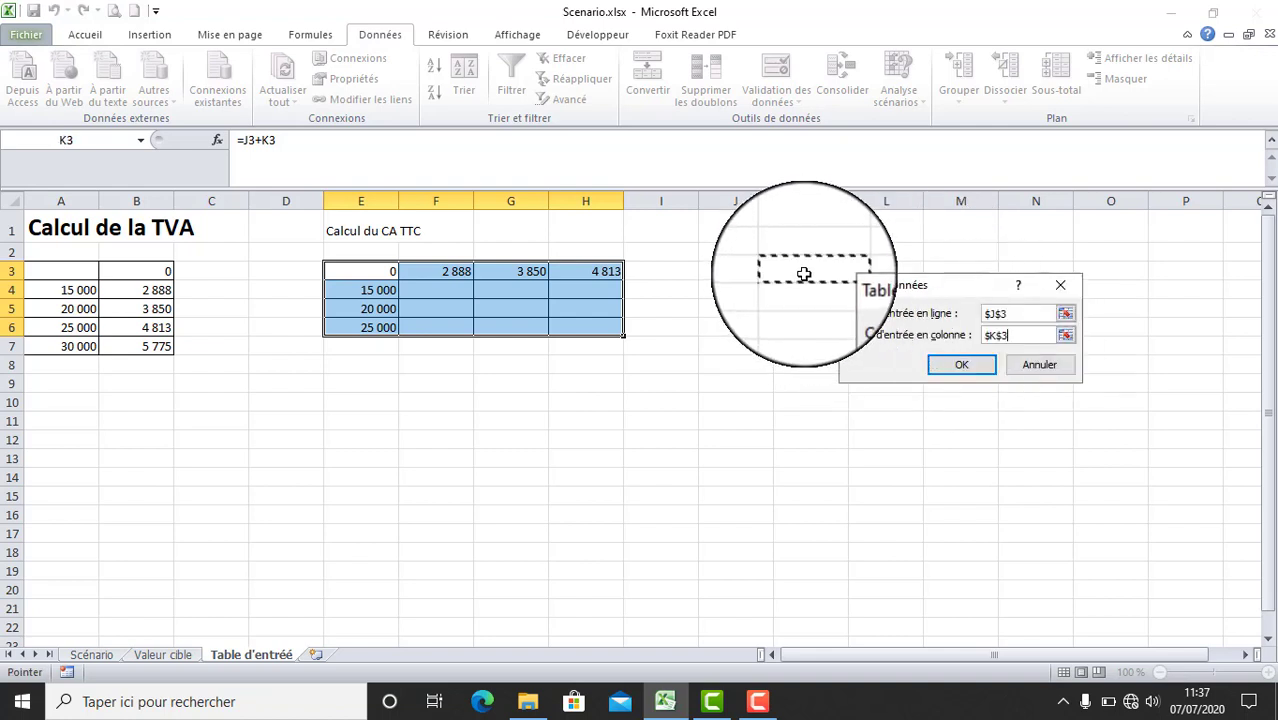
pyautogui.click(964, 368)
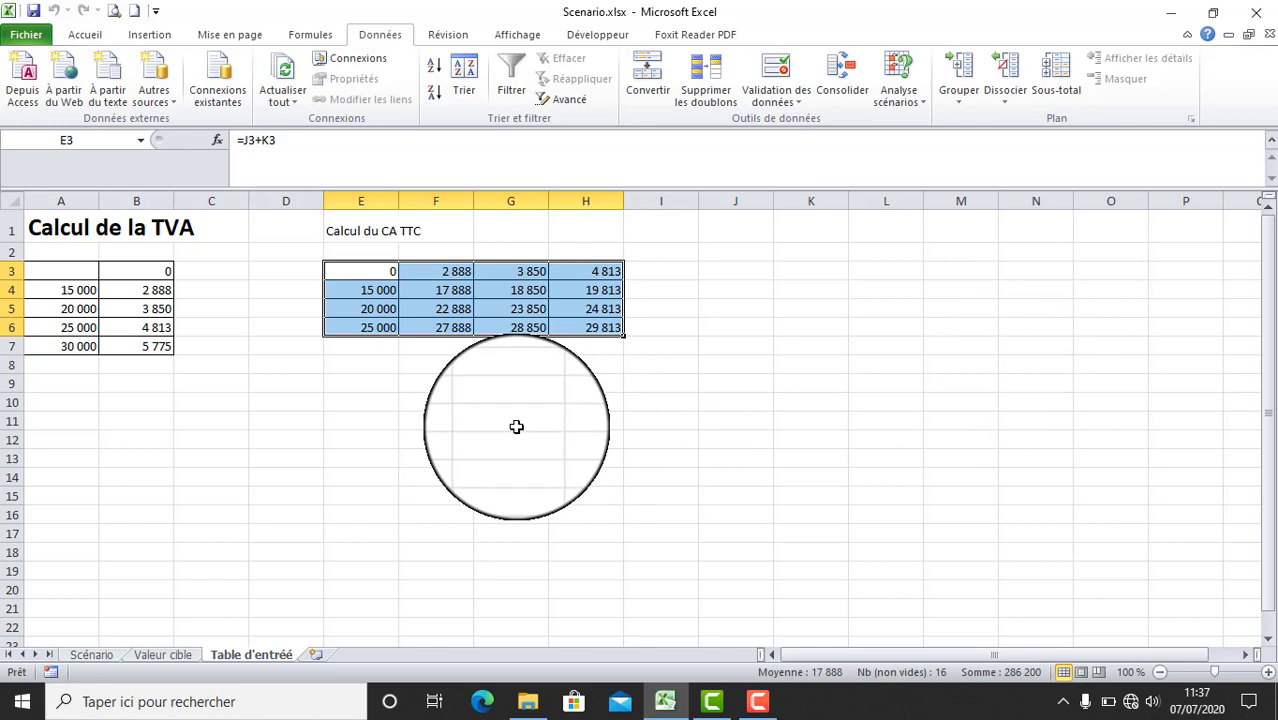
pyautogui.click(438, 290)
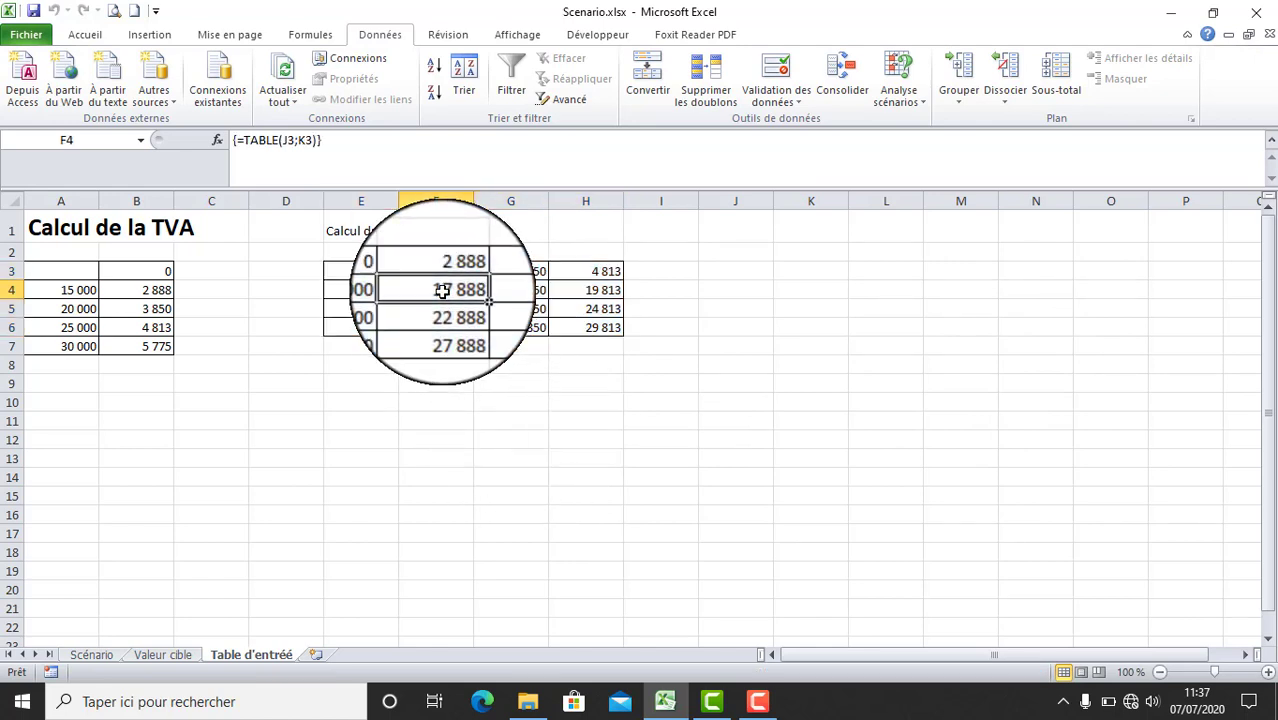
pyautogui.moveTo(436, 289); pyautogui.dragTo(575, 334)
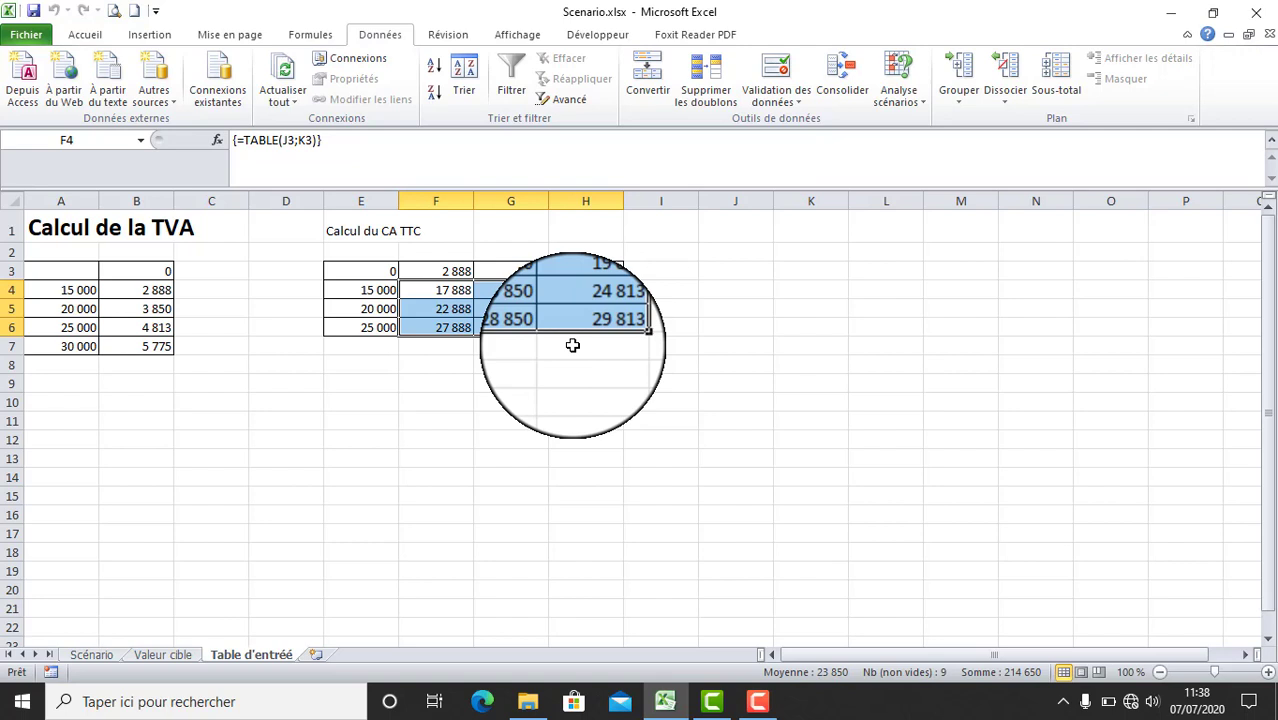
# - Copy the formatting of the title "Calcul de la TVA" in A1 onto the title "Calcul du CA TTC" in E1
pyautogui.click(60, 228)
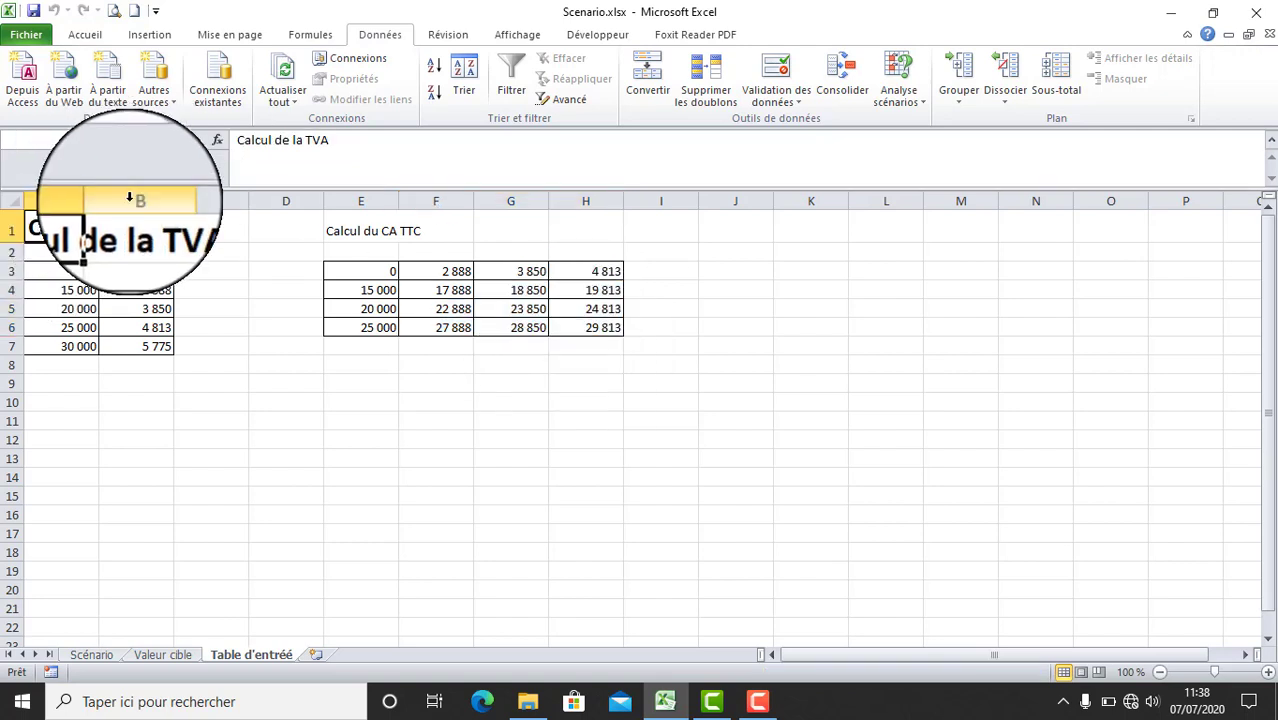
pyautogui.click(106, 40)
pyautogui.click(58, 98)
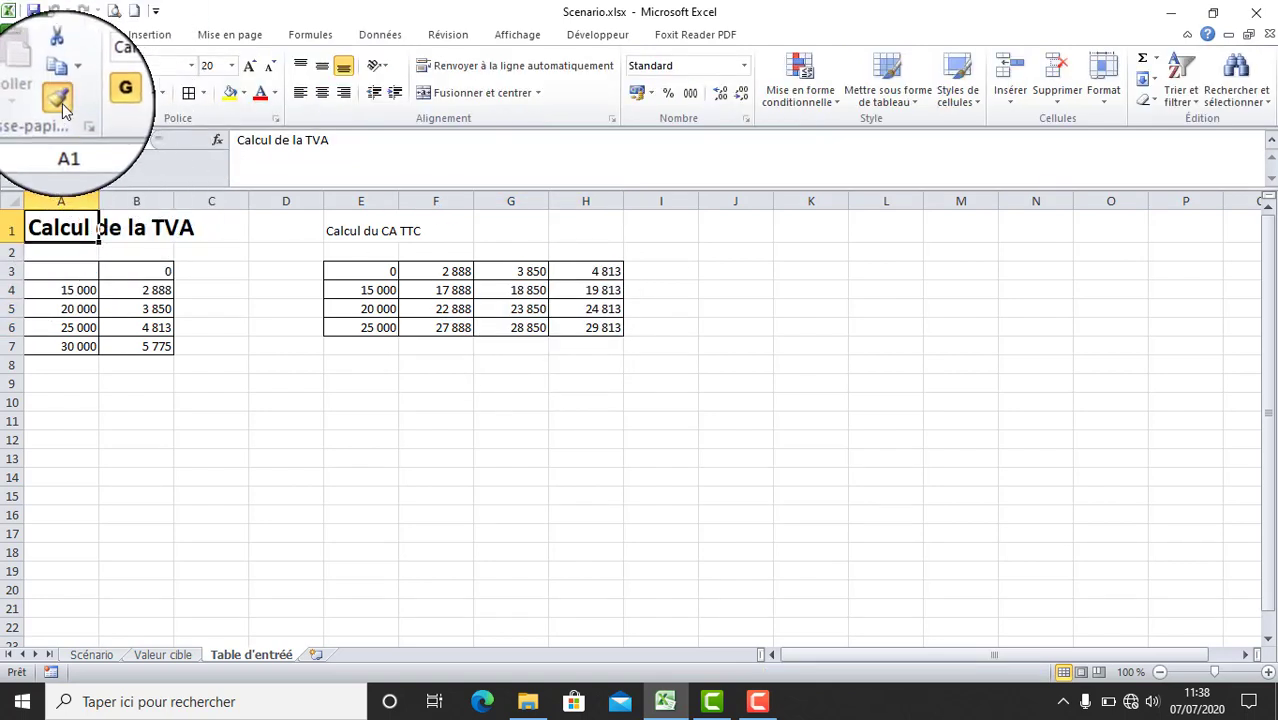
pyautogui.click(370, 228)
pyautogui.click(480, 363)
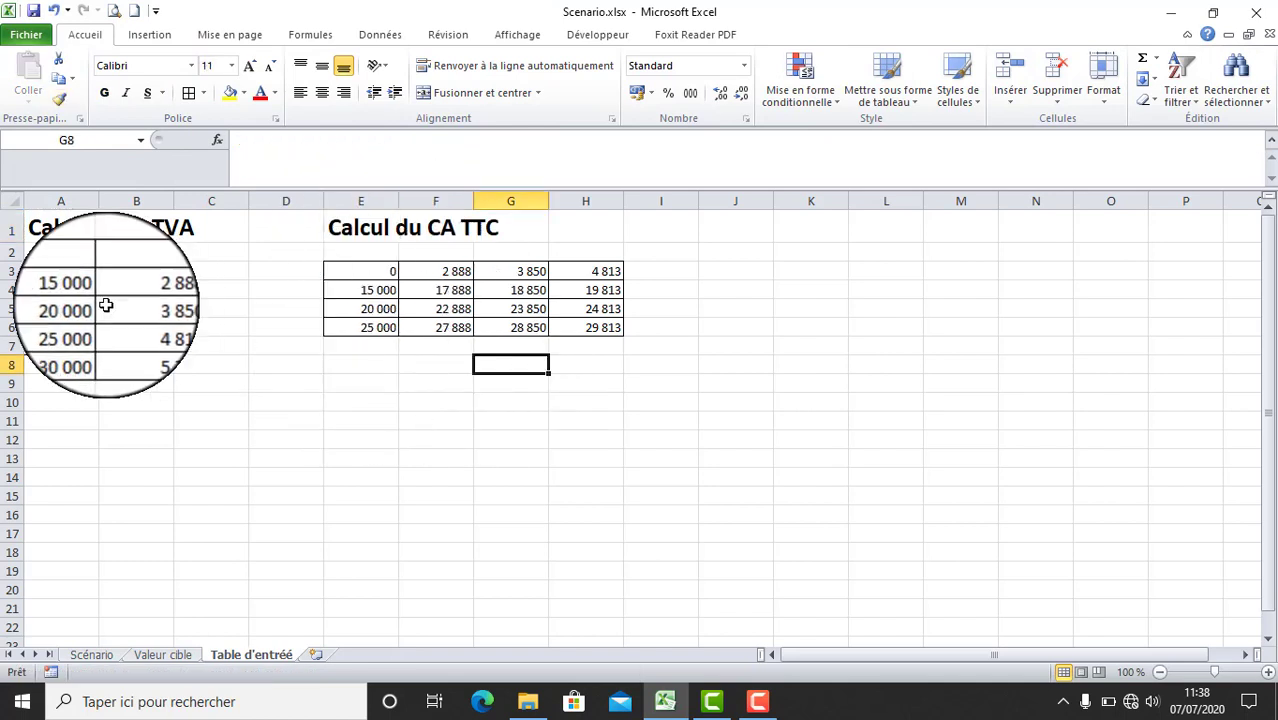